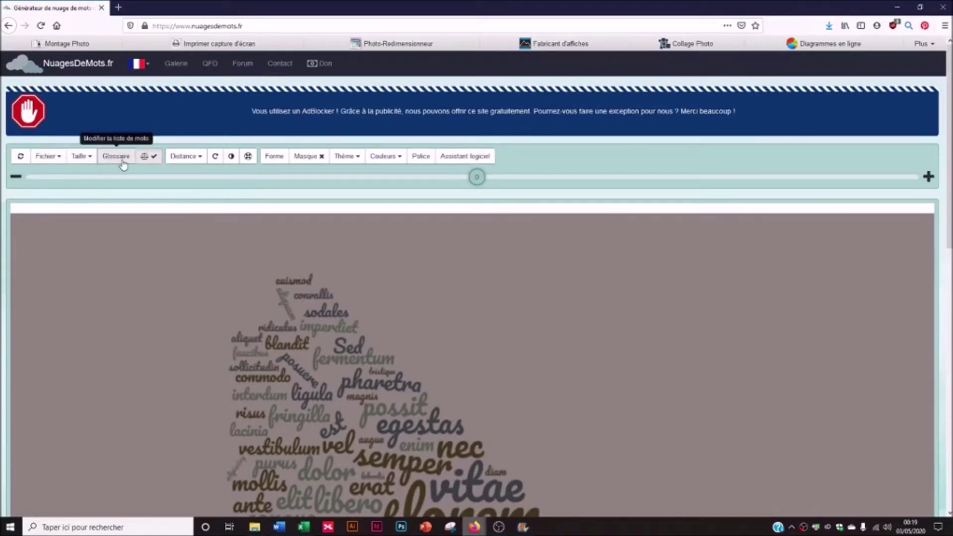
Open the dialog for pasting text, then switch to Word and copy the whole "Changer notre approche du conflit" document.
left_click(59, 160)
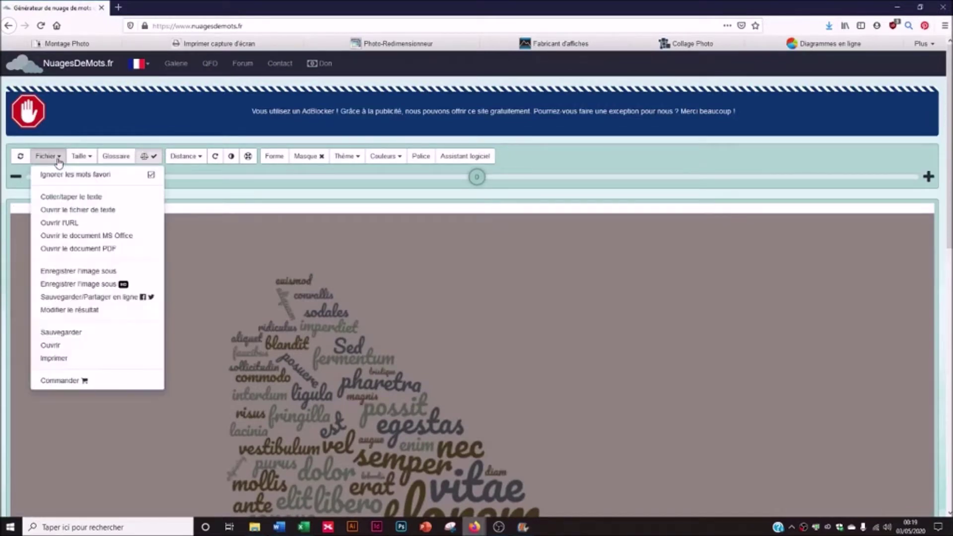
left_click(64, 198)
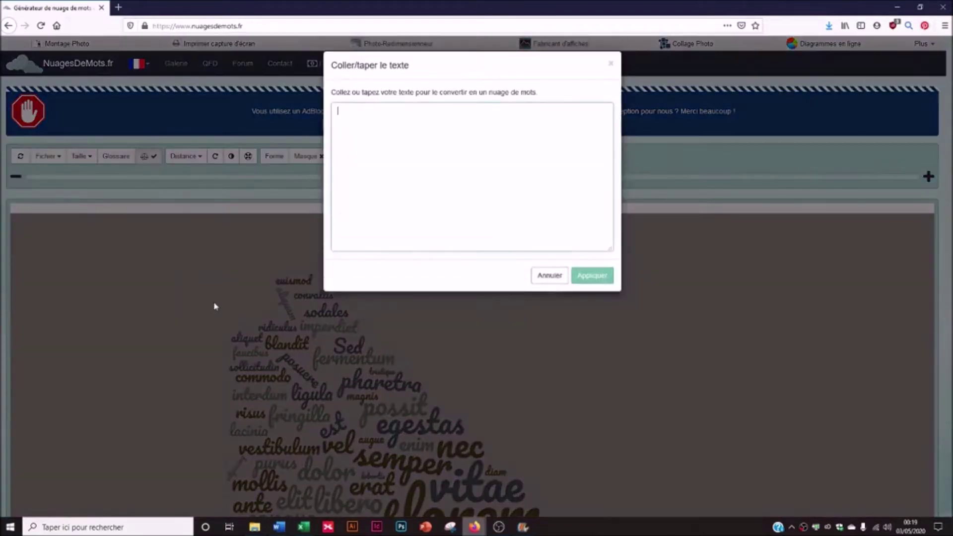
mouse_move(278, 527)
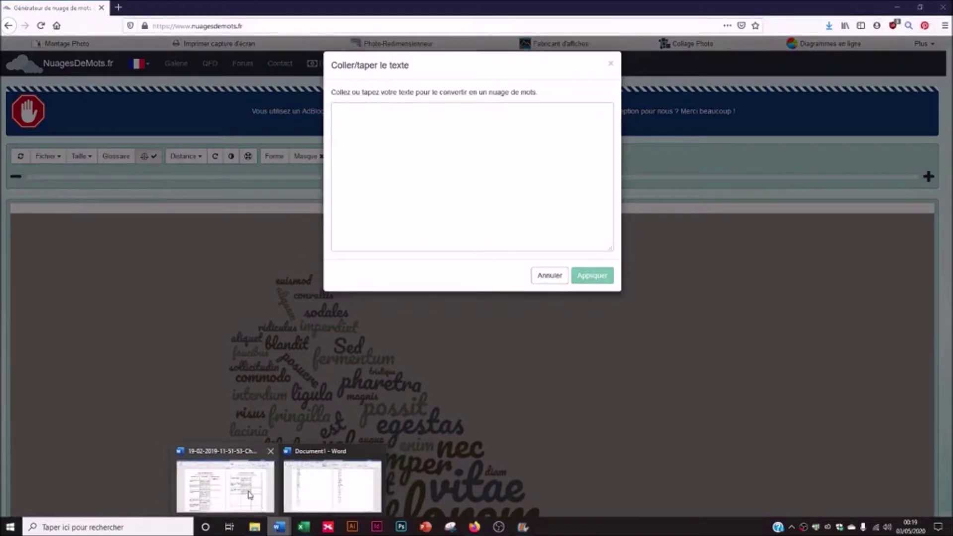
left_click(251, 494)
left_click(201, 128)
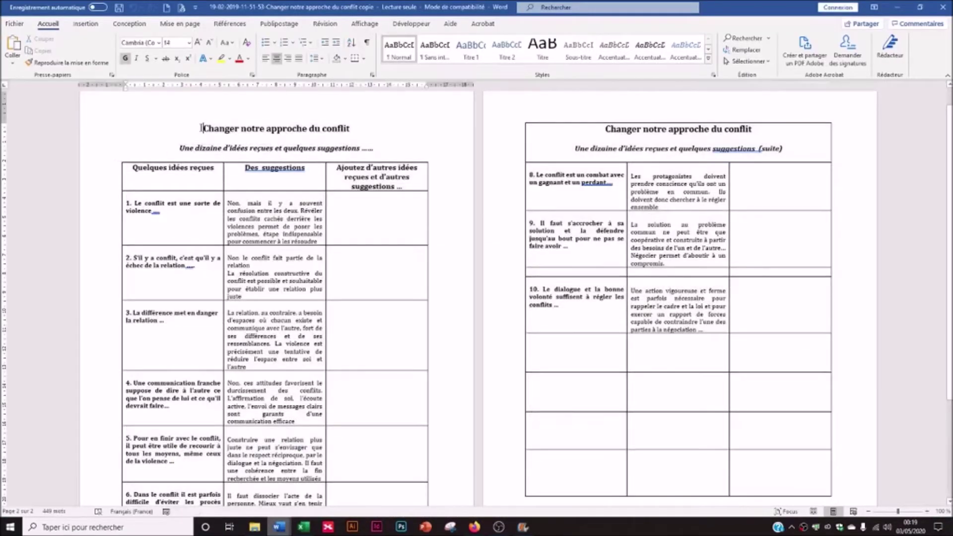
key("ctrl+a")
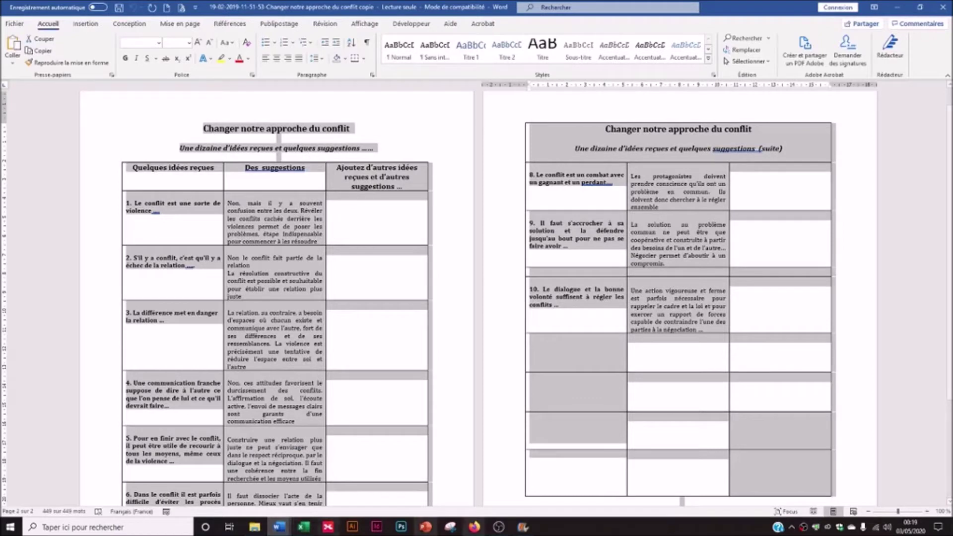
Switch back to Firefox, paste the copied document text into the word cloud's text dialog and apply it.
left_click(474, 527)
left_click(495, 492)
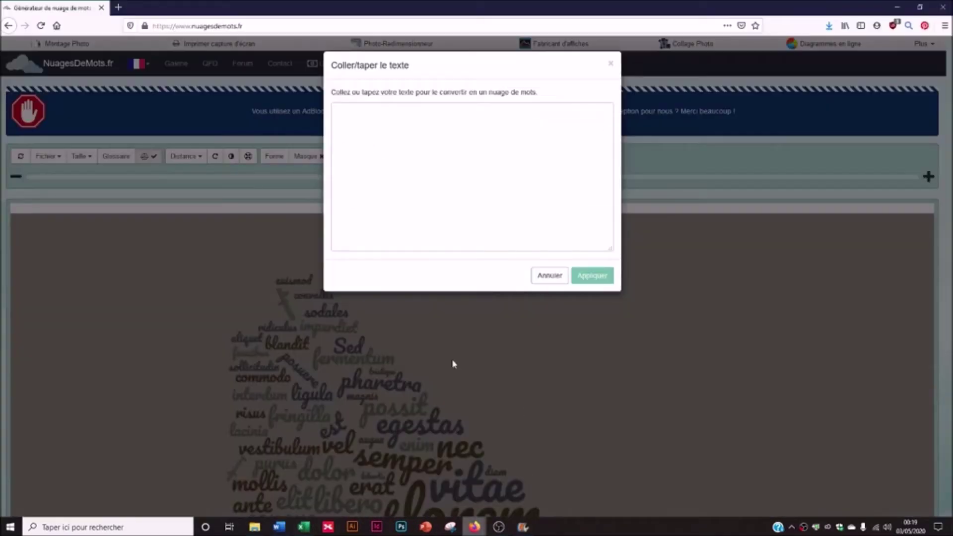
key("ctrl+v")
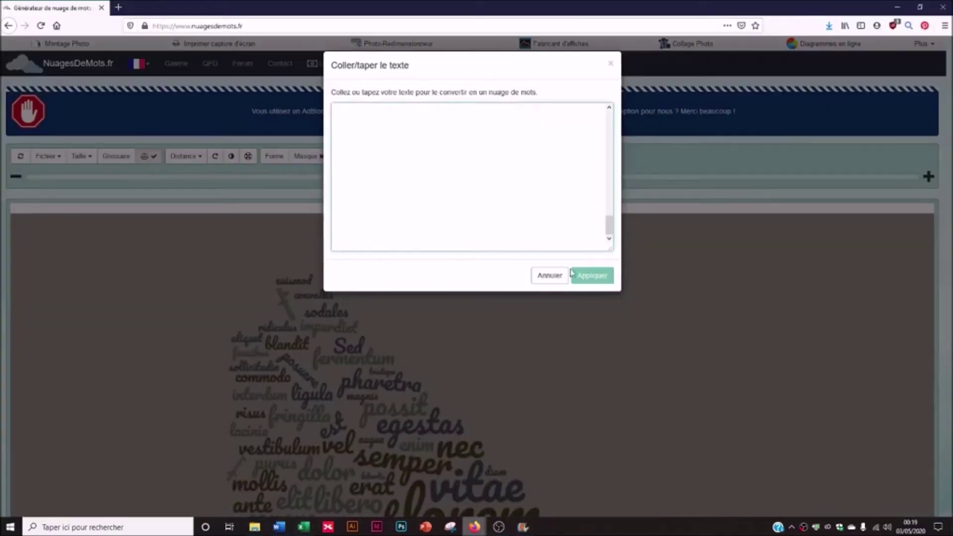
left_click(595, 276)
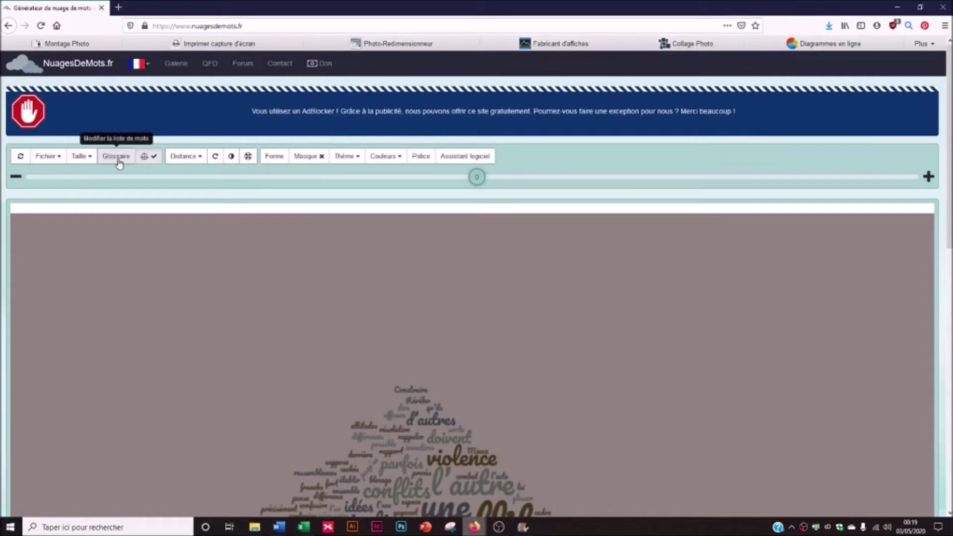
Open the word cloud's glossary and delete the words "une", "faut", "l'autre" and "reçues".
left_click(114, 160)
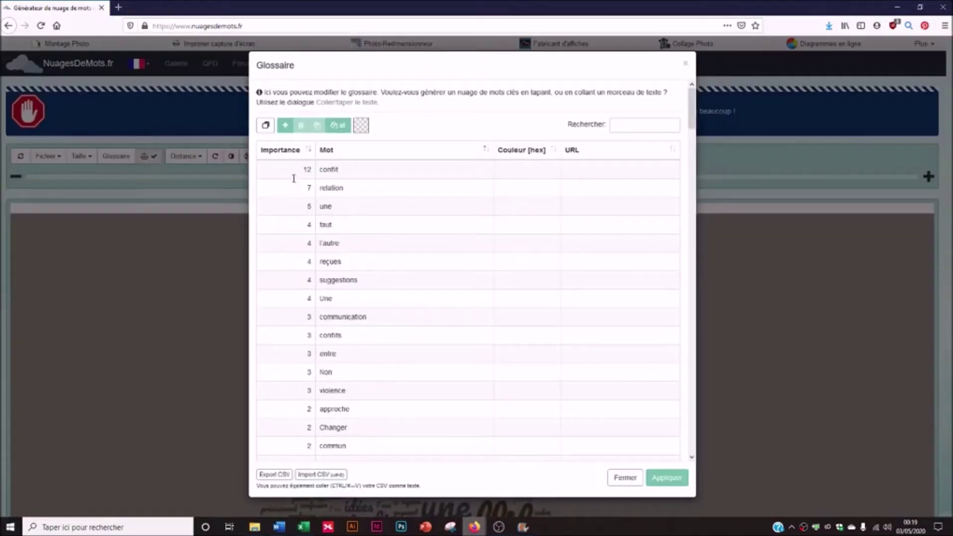
left_click(280, 166)
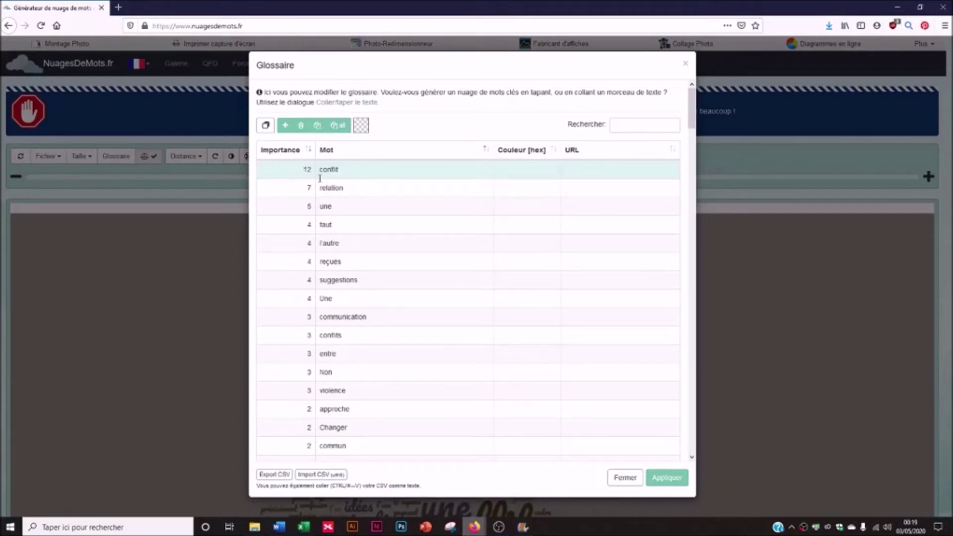
left_click(293, 195)
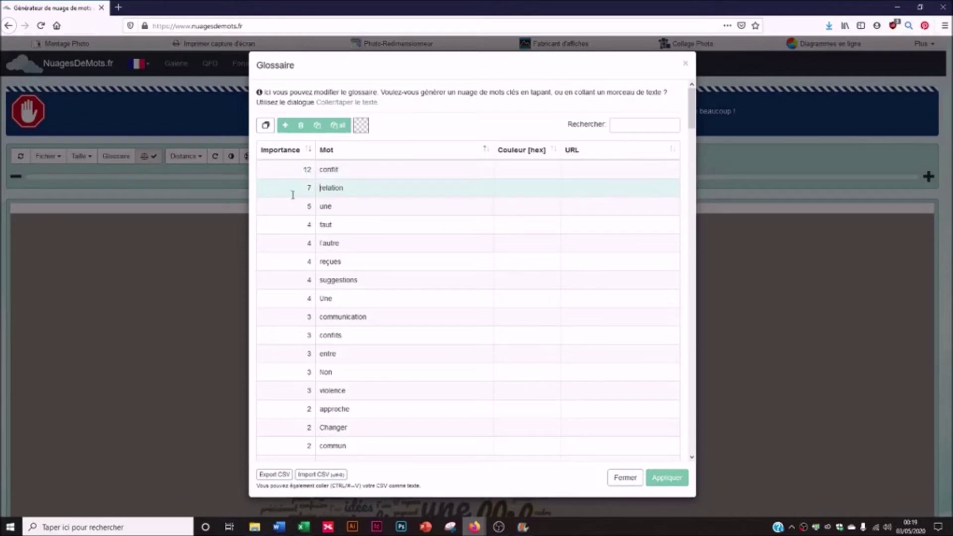
left_click(307, 169)
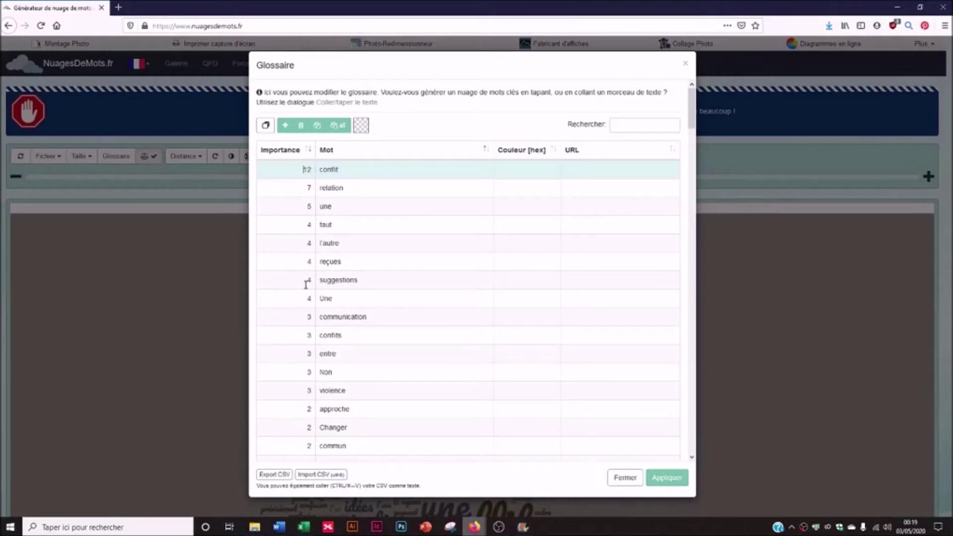
left_click(330, 203)
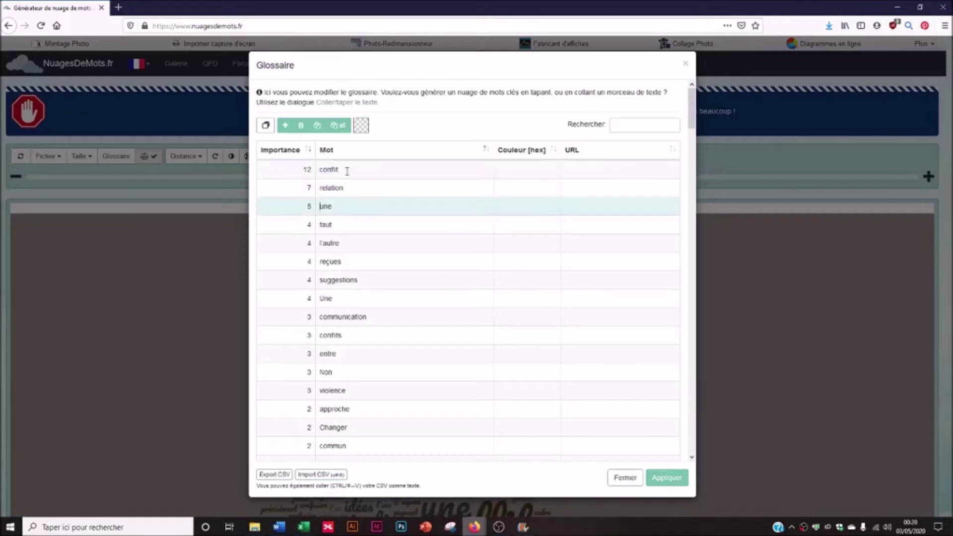
left_click(302, 130)
left_click(302, 131)
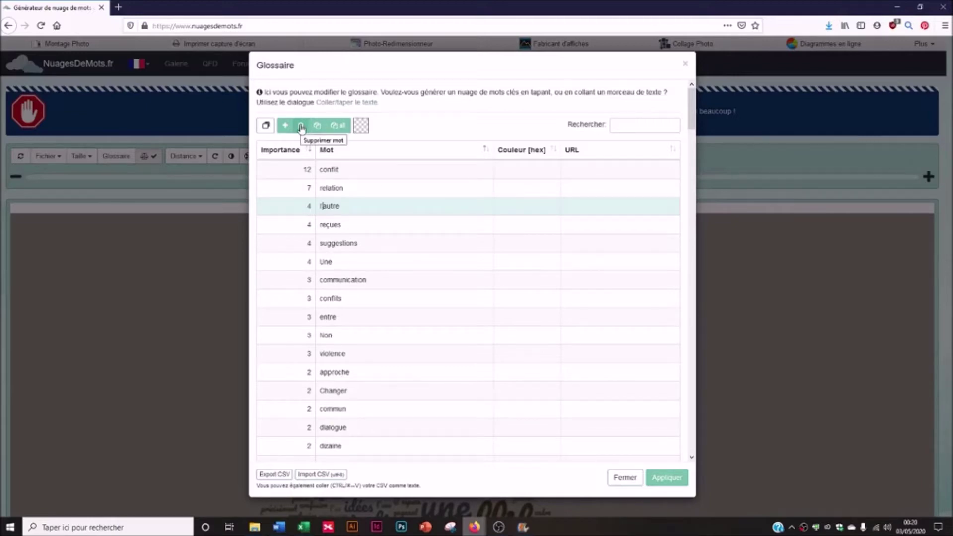
left_click(301, 127)
left_click(301, 126)
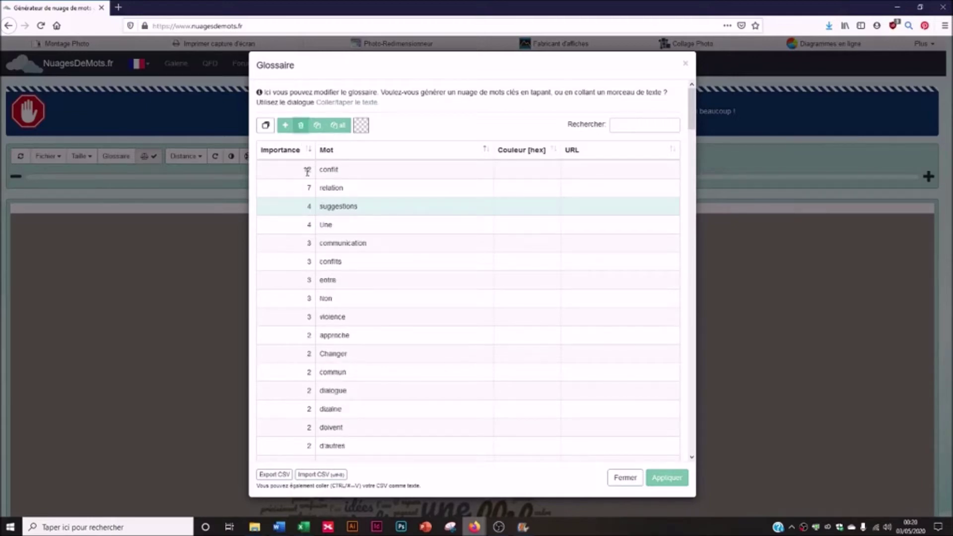
Delete the words "Une", "entre" and "Non" from the glossary.
left_click(316, 229)
left_click(301, 127)
left_click_drag(338, 244, 342, 245)
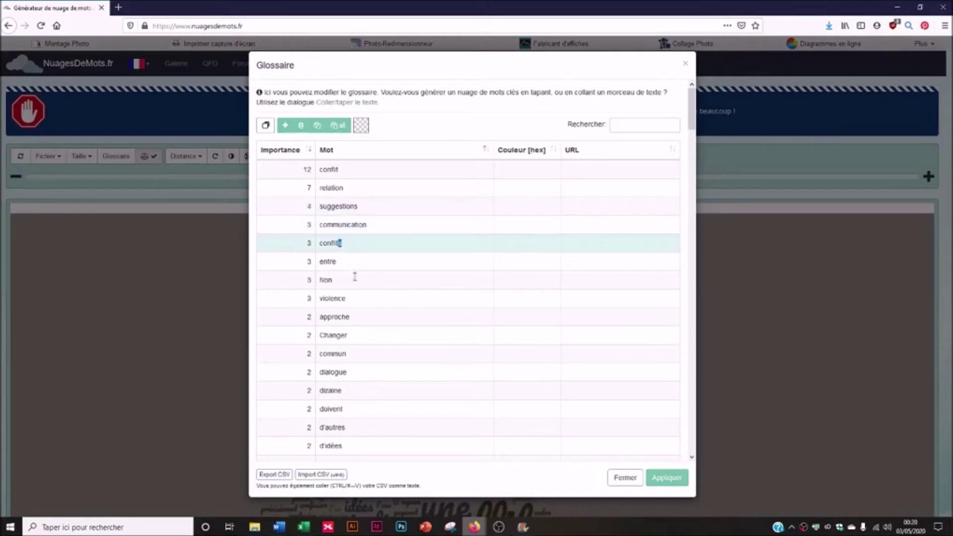
left_click(299, 266)
left_click(302, 127)
left_click(302, 127)
Delete the words "doivent", "d'autres" and "faire" from the glossary.
scroll(293, 368, "down", 2)
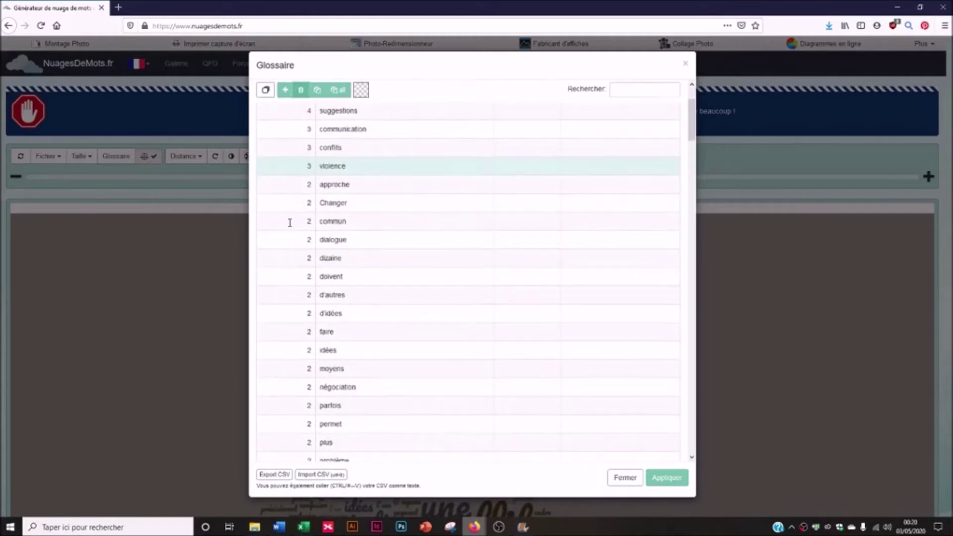
scroll(297, 253, "down", 1)
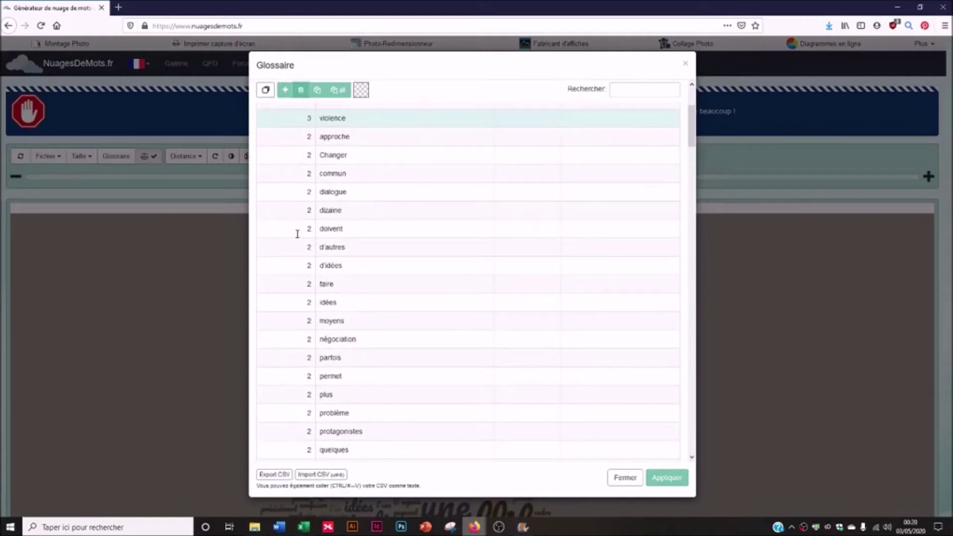
left_click(297, 234)
left_click(301, 91)
left_click(302, 91)
left_click(299, 252)
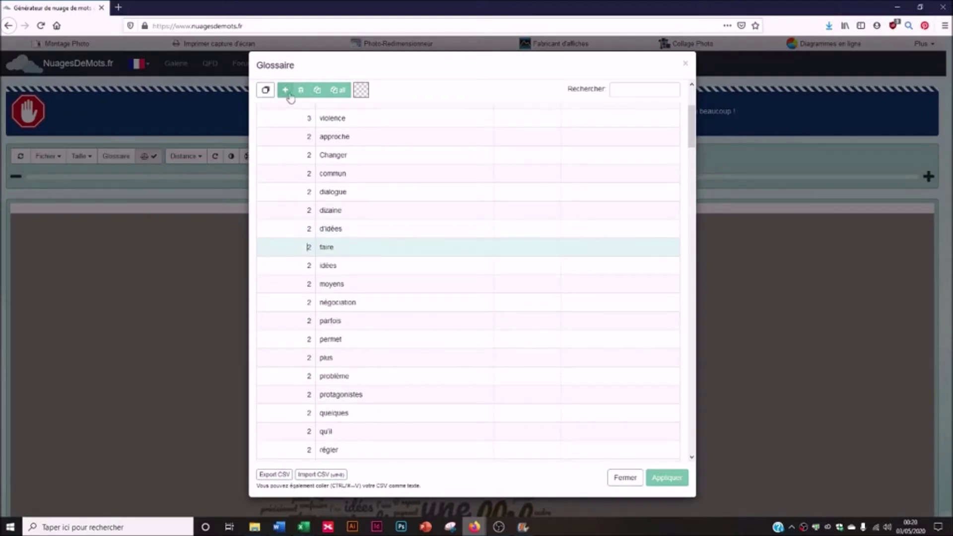
left_click(302, 91)
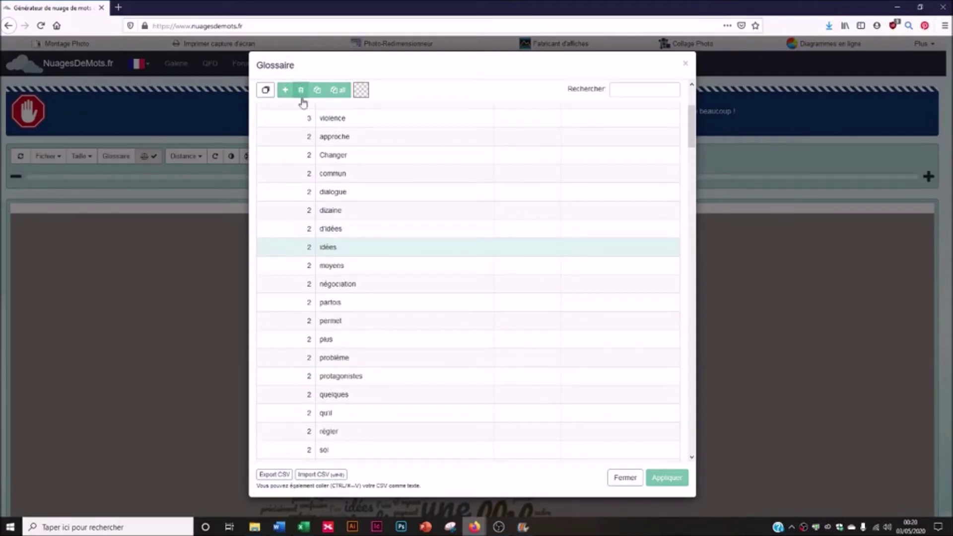
Delete the words "plus" and "qu'il" from the glossary.
scroll(303, 263, "down", 3)
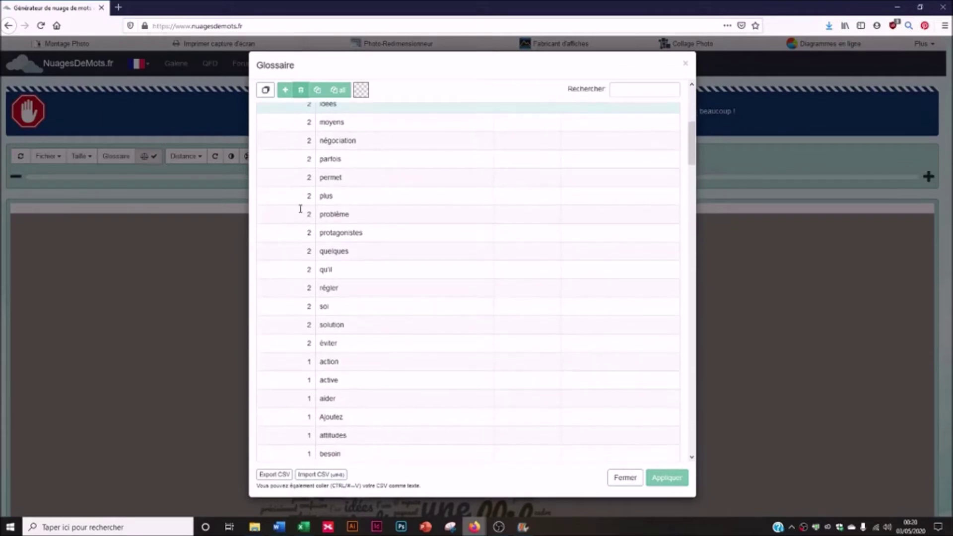
left_click(306, 194)
left_click(299, 93)
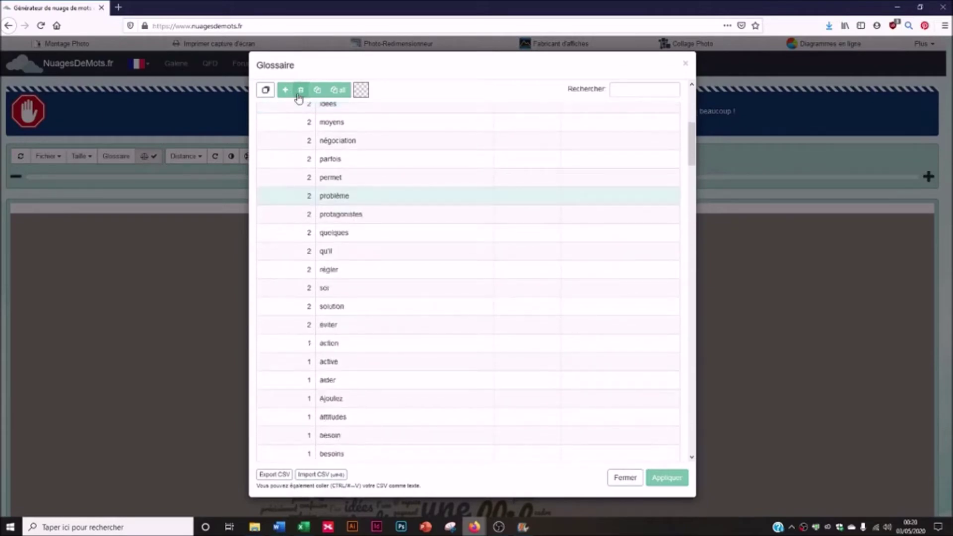
left_click(299, 250)
left_click(300, 92)
Delete the words "bout" and "c'est" from the glossary.
scroll(294, 293, "down", 5)
scroll(301, 278, "down", 3)
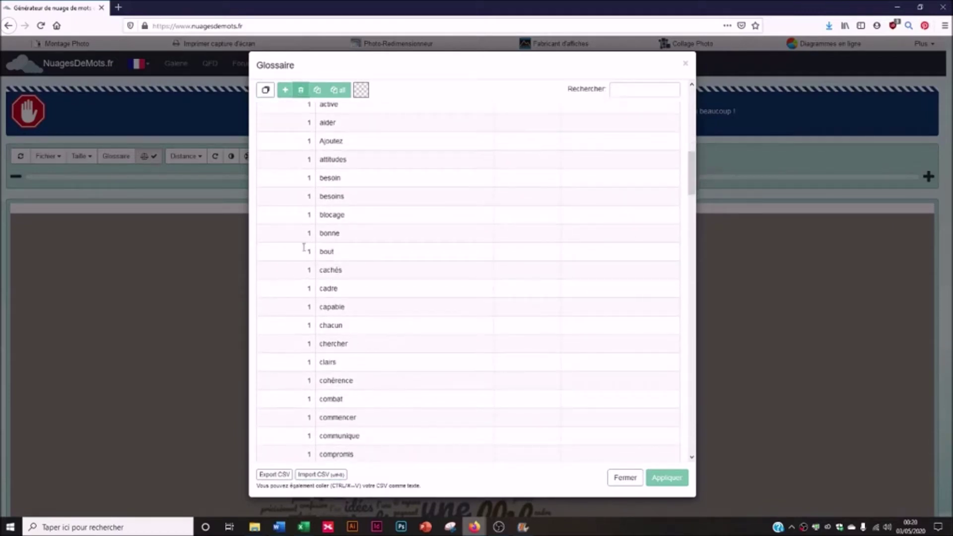
left_click(304, 248)
left_click(300, 89)
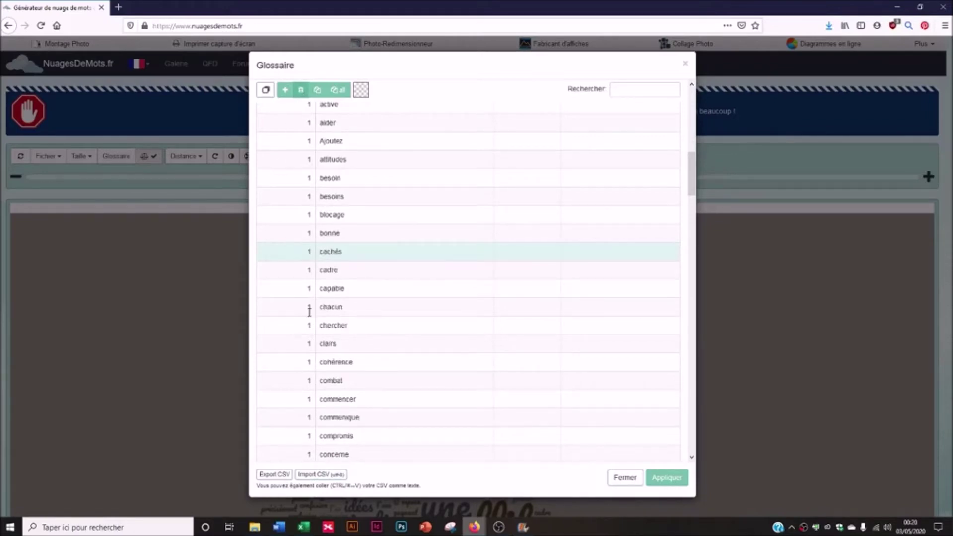
scroll(310, 311, "down", 6)
scroll(312, 326, "down", 5)
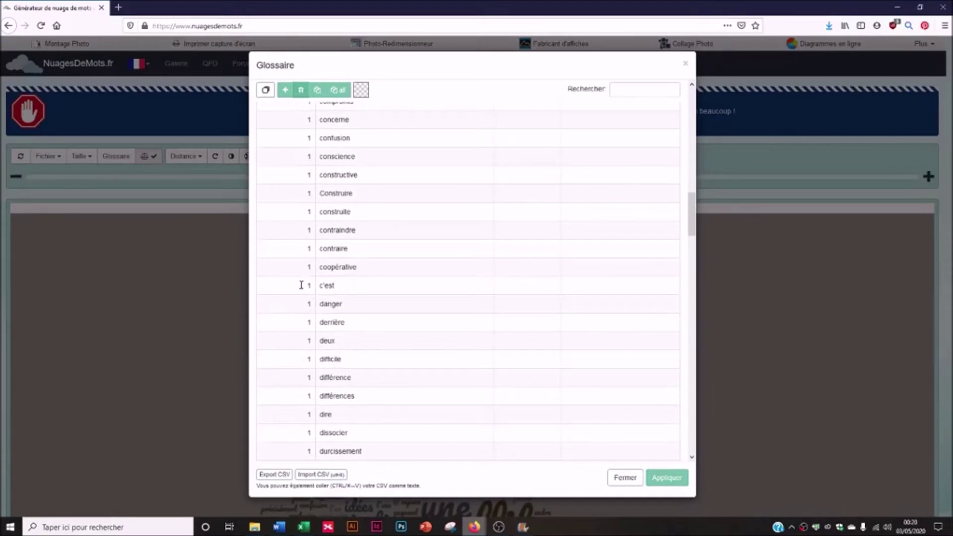
left_click(301, 285)
left_click(300, 90)
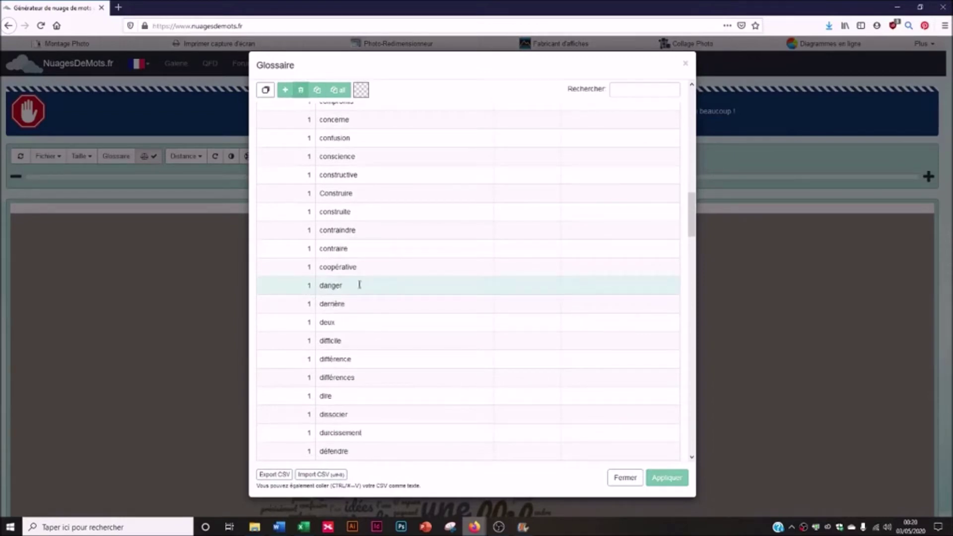
Delete the words "deux", "d'un" and "d'une" from the glossary.
scroll(359, 284, "down", 6)
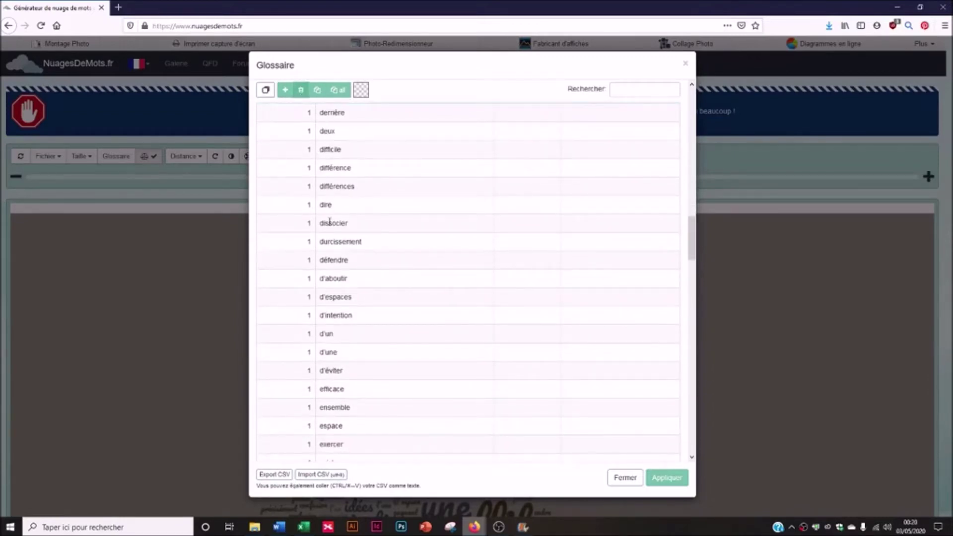
left_click(292, 128)
left_click(300, 90)
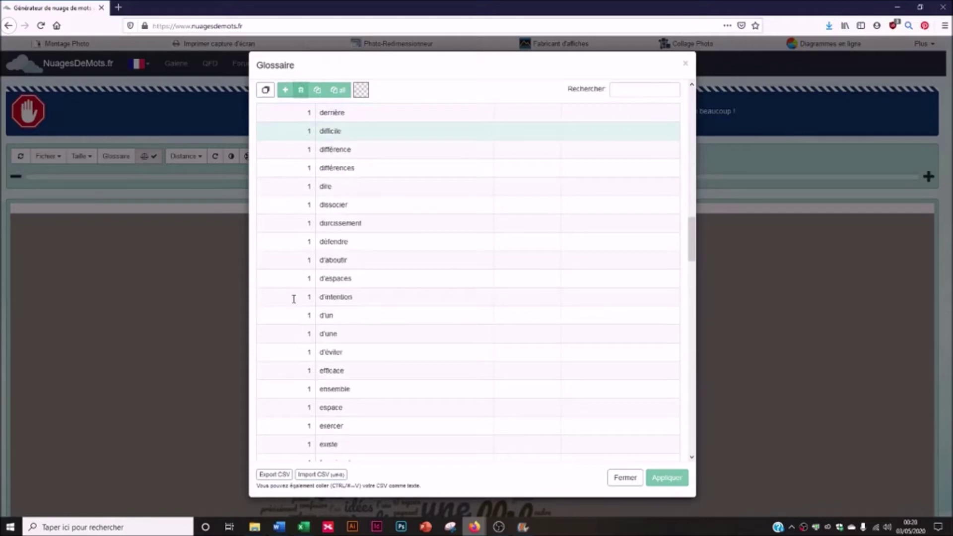
left_click(306, 203)
scroll(288, 274, "down", 3)
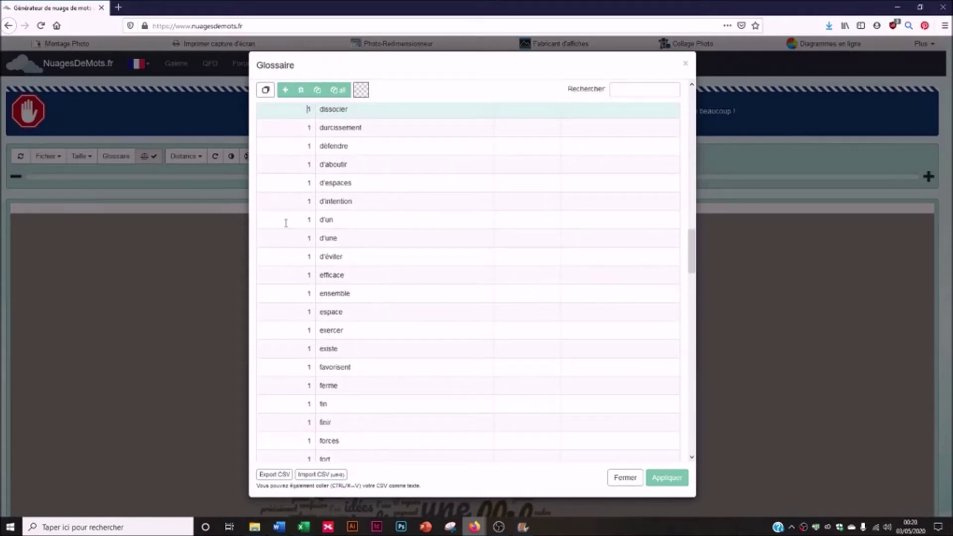
left_click(286, 223)
left_click(301, 90)
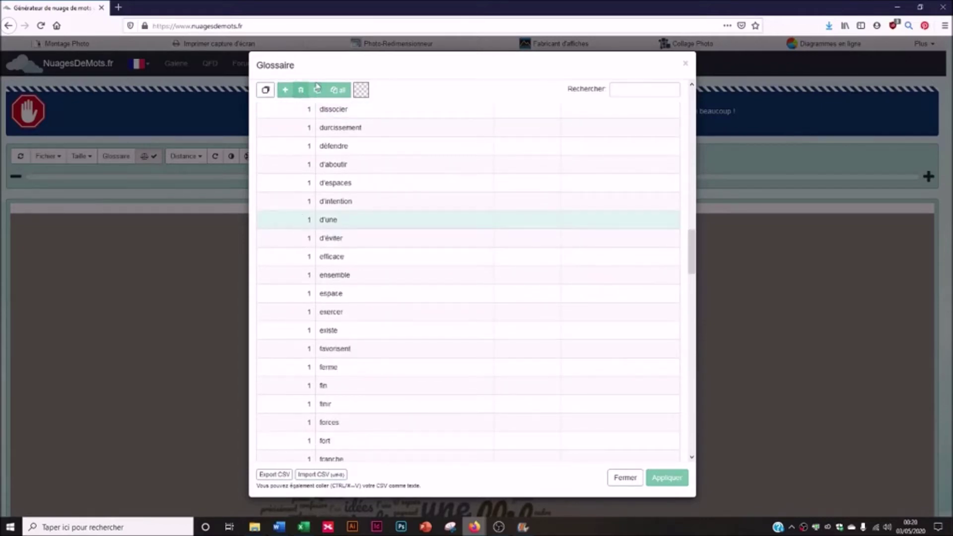
left_click(300, 89)
Delete the words "l'on", "l'un" and "l'une" from the glossary.
scroll(295, 324, "down", 2)
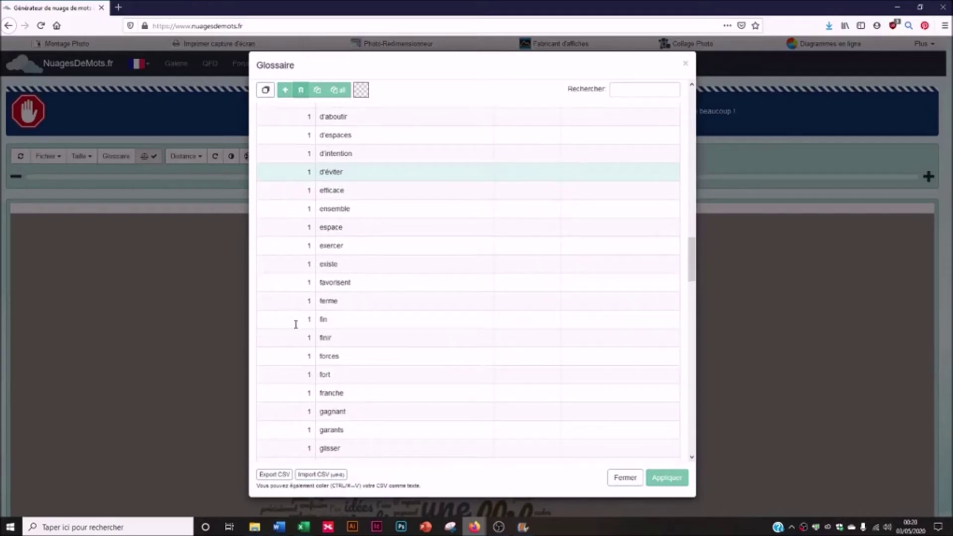
scroll(295, 396, "down", 5)
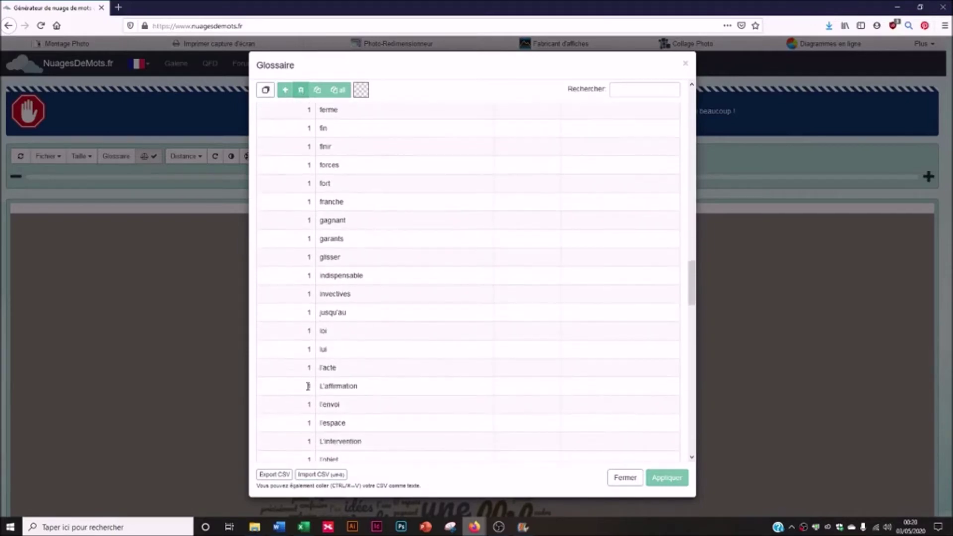
scroll(309, 312, "down", 1)
scroll(296, 291, "down", 2)
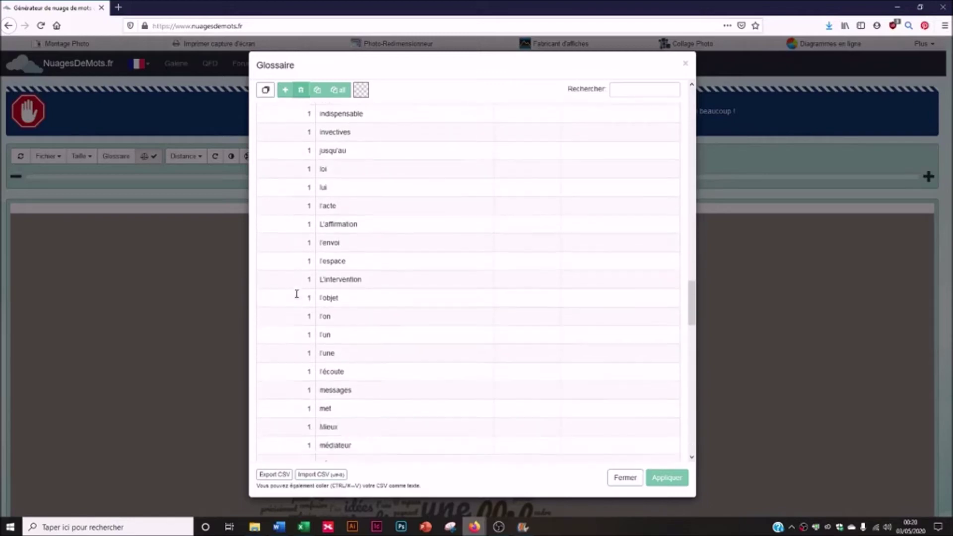
left_click(293, 287)
left_click(303, 91)
left_click(303, 91)
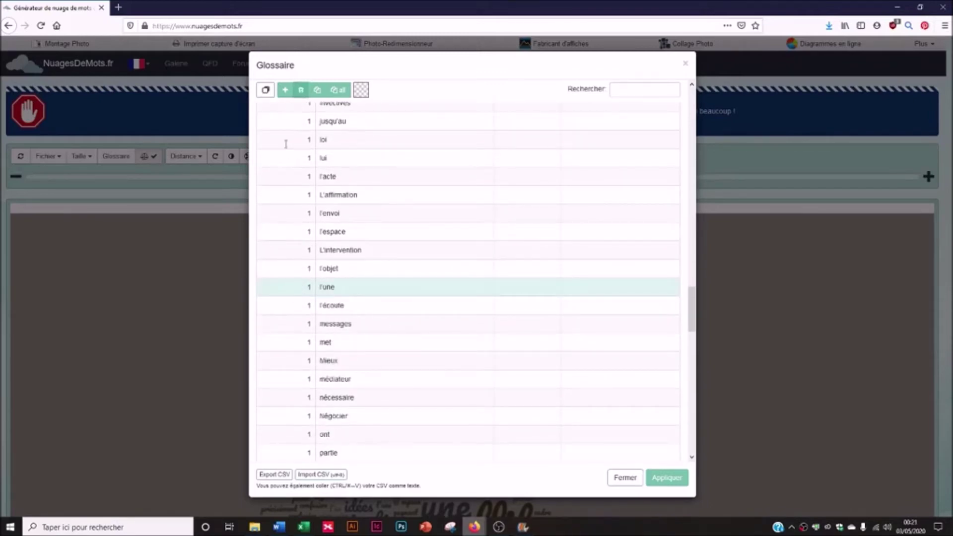
left_click(300, 90)
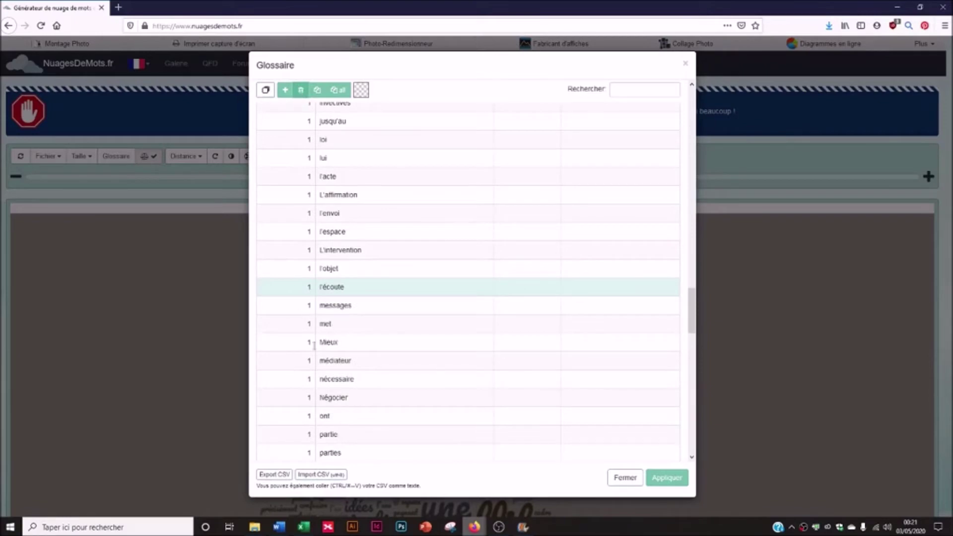
Delete the words "ont" and "qu'ils" from the glossary.
scroll(293, 345, "down", 3)
left_click(293, 321)
left_click(301, 91)
scroll(298, 317, "down", 5)
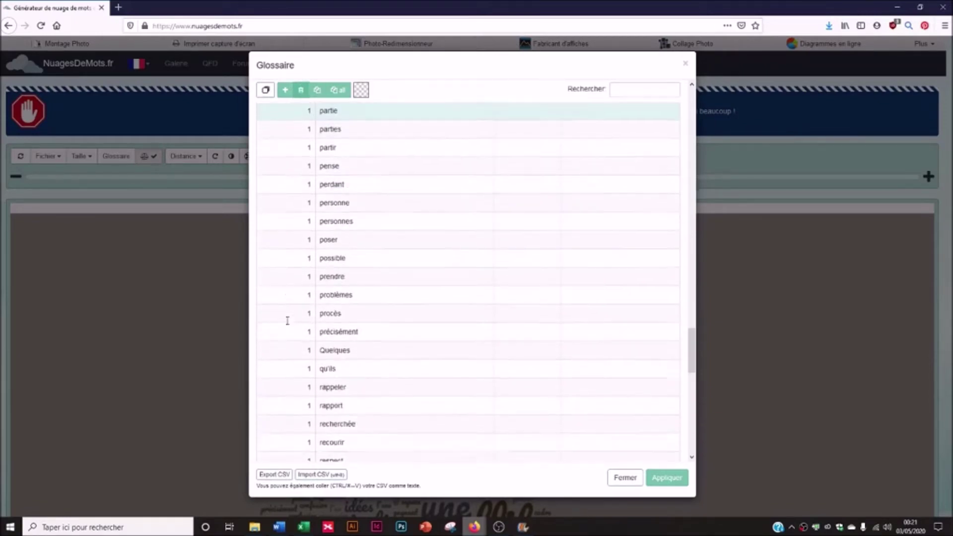
scroll(288, 320, "down", 2)
left_click(300, 290)
left_click(301, 90)
Delete the words "s'en" and "S'il" from the glossary and apply the edited word list to the cloud.
scroll(295, 331, "down", 10)
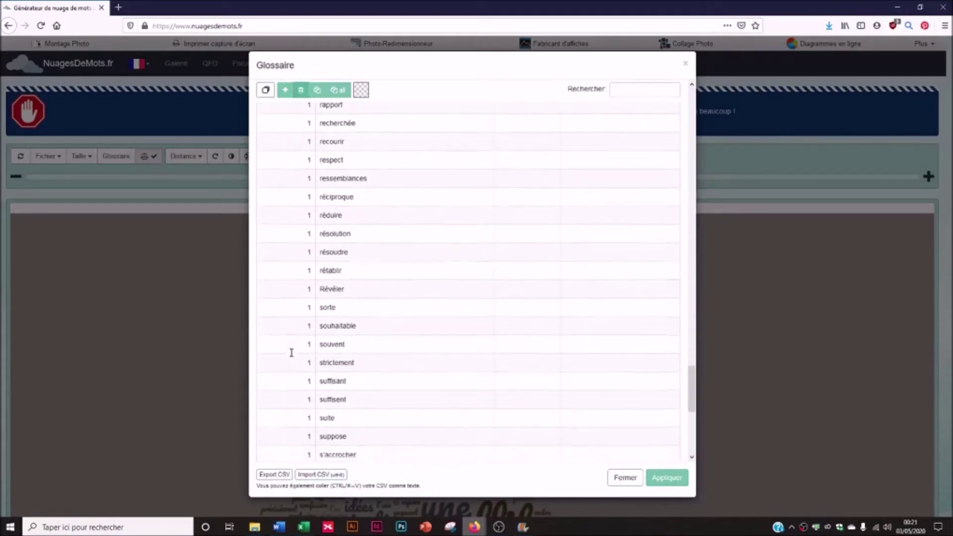
left_click(294, 297)
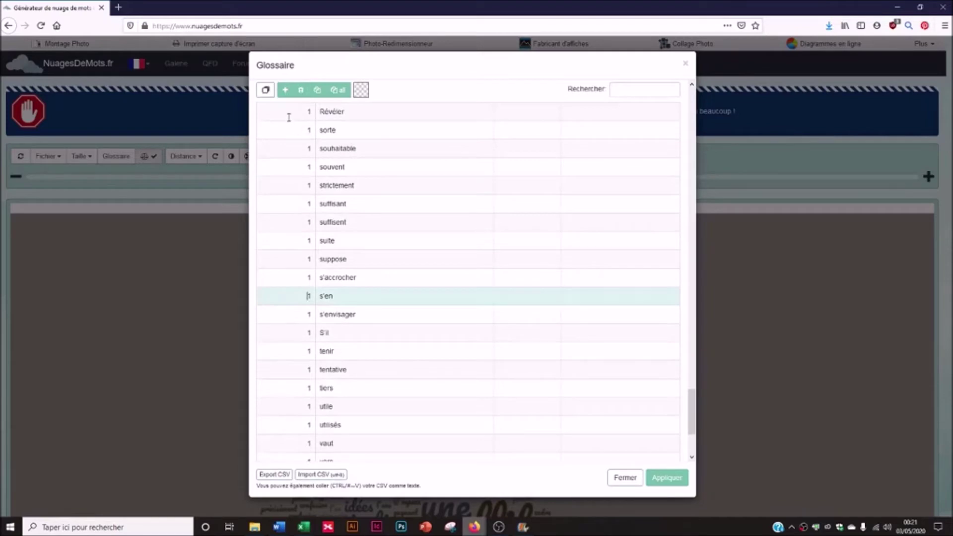
left_click(301, 91)
left_click(293, 312)
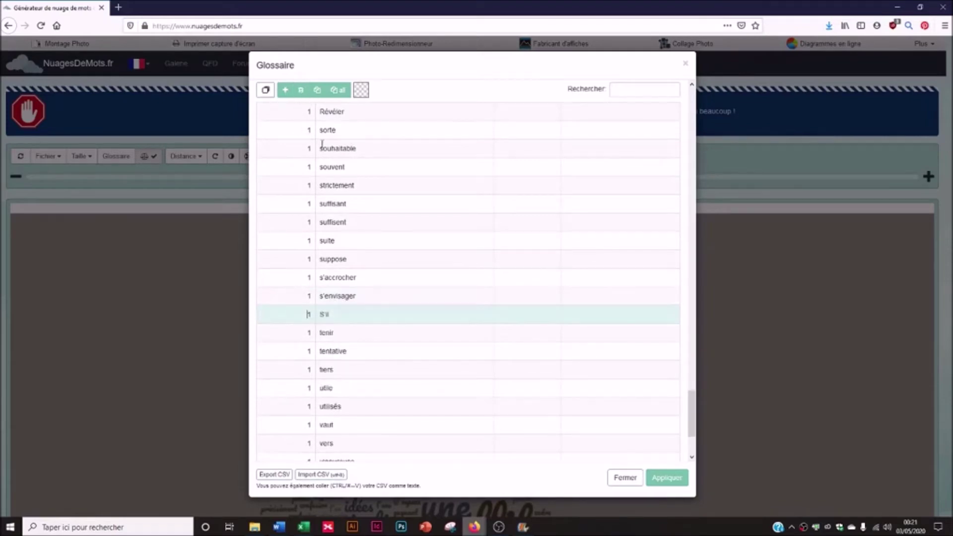
left_click(301, 92)
scroll(342, 327, "down", 2)
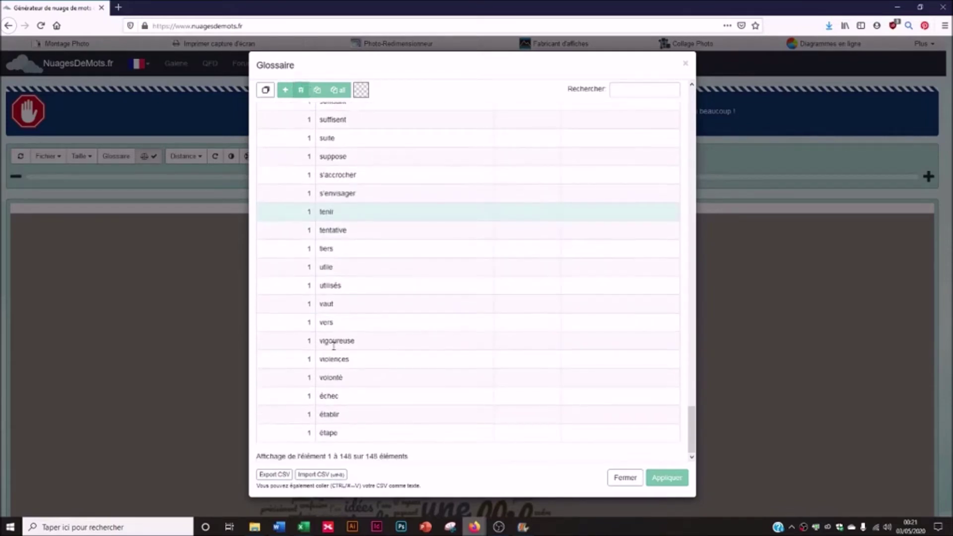
left_click(667, 477)
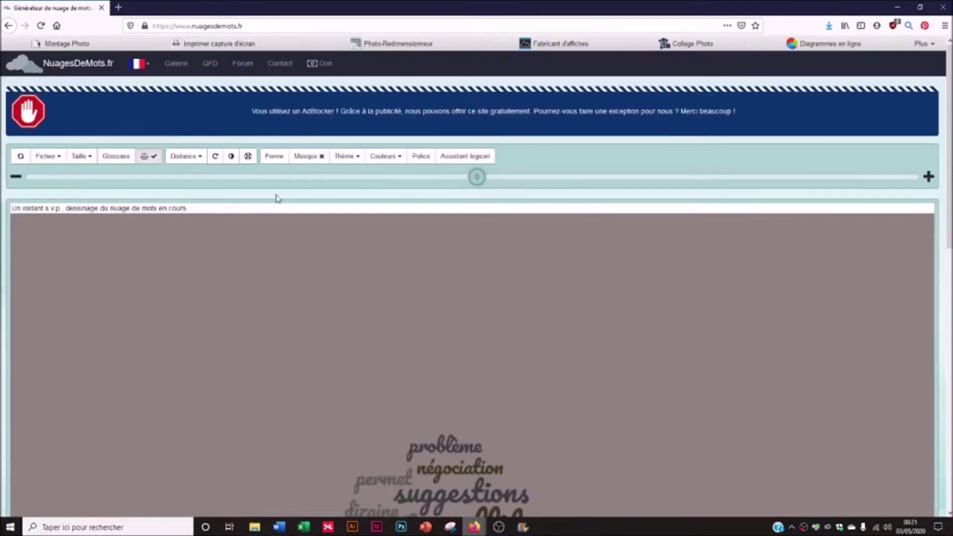
Change the word cloud's shape to the speech bubble and check the redrawn cloud.
scroll(847, 319, "down", 1)
scroll(847, 319, "down", 6)
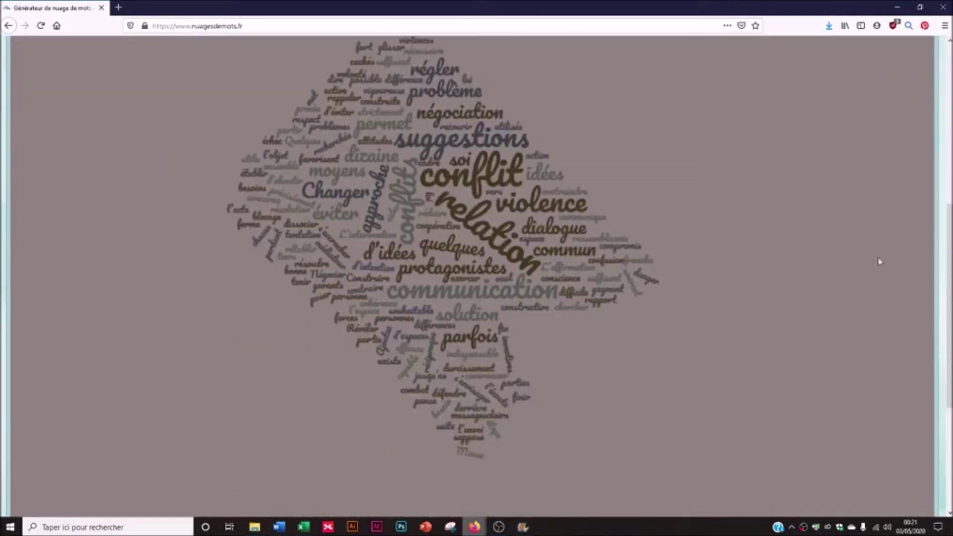
scroll(554, 287, "up", 7)
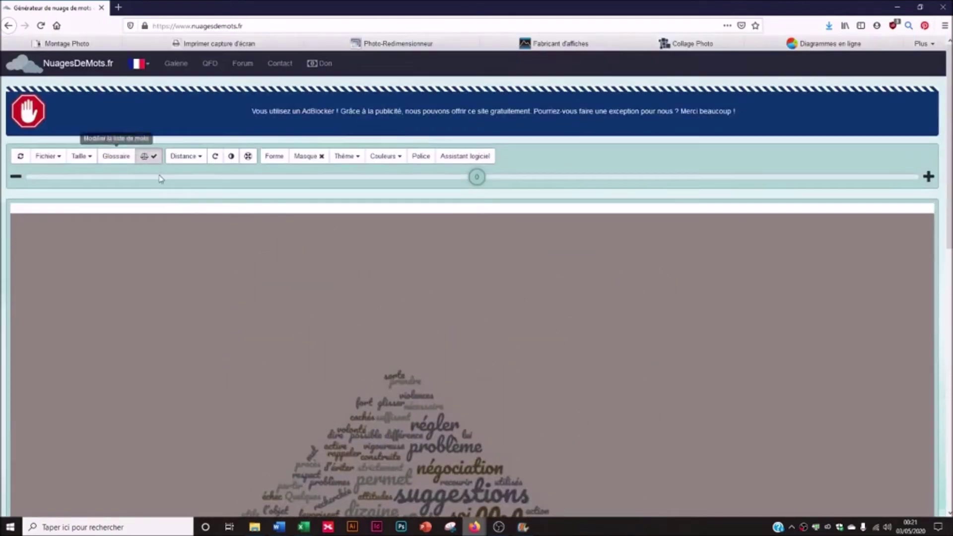
left_click(279, 158)
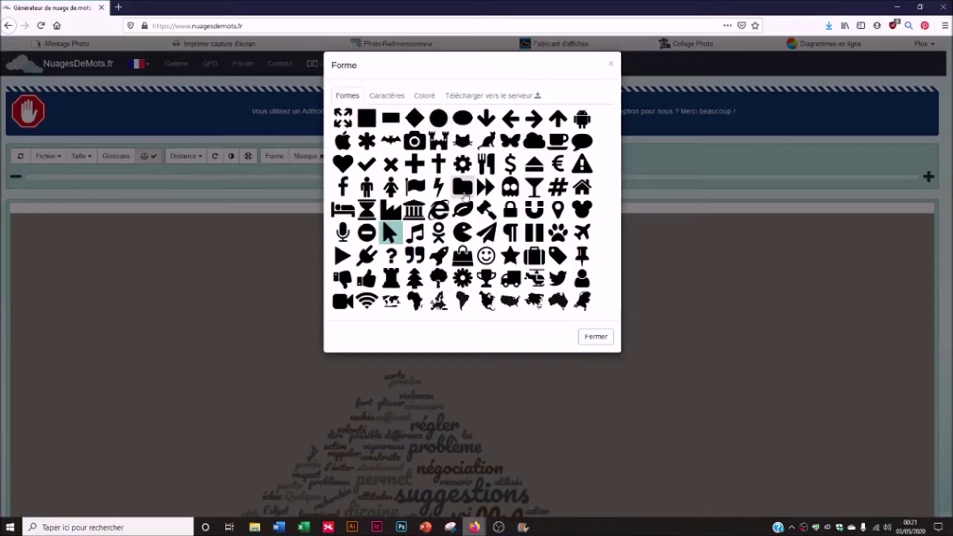
left_click(584, 142)
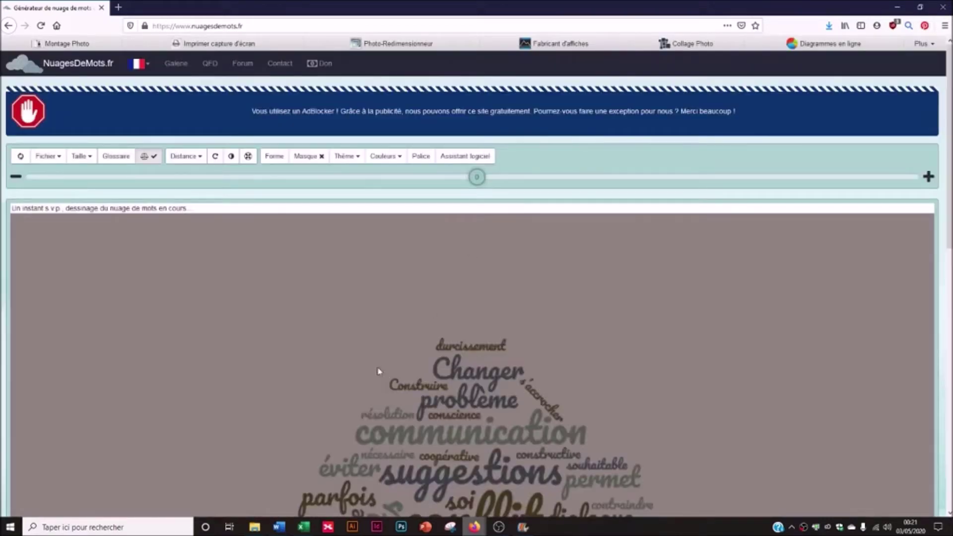
scroll(249, 377, "down", 8)
scroll(248, 376, "up", 8)
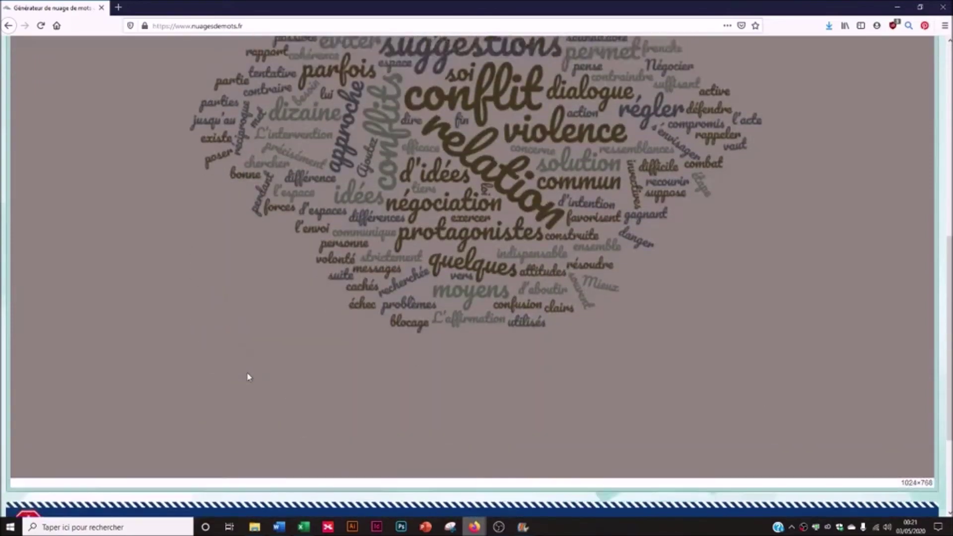
Turn on the mask to show the speech bubble outline behind the words and inspect how they fill it.
left_click(320, 155)
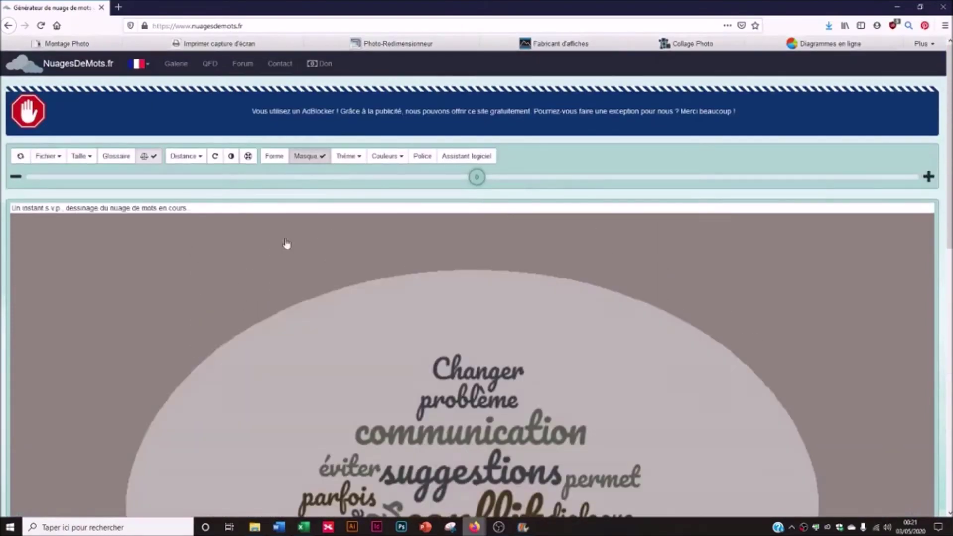
scroll(225, 337, "down", 1)
scroll(224, 334, "down", 8)
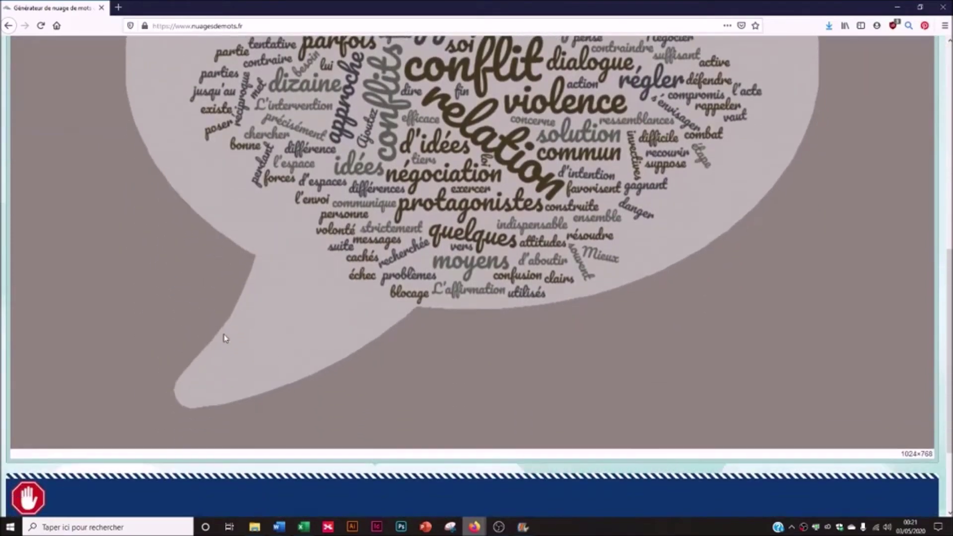
scroll(222, 342, "up", 2)
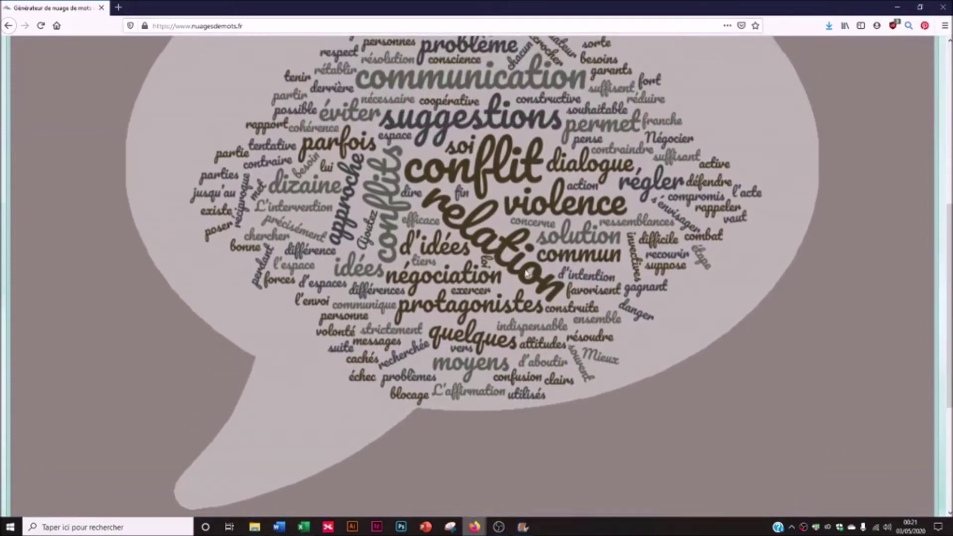
scroll(526, 273, "up", 1)
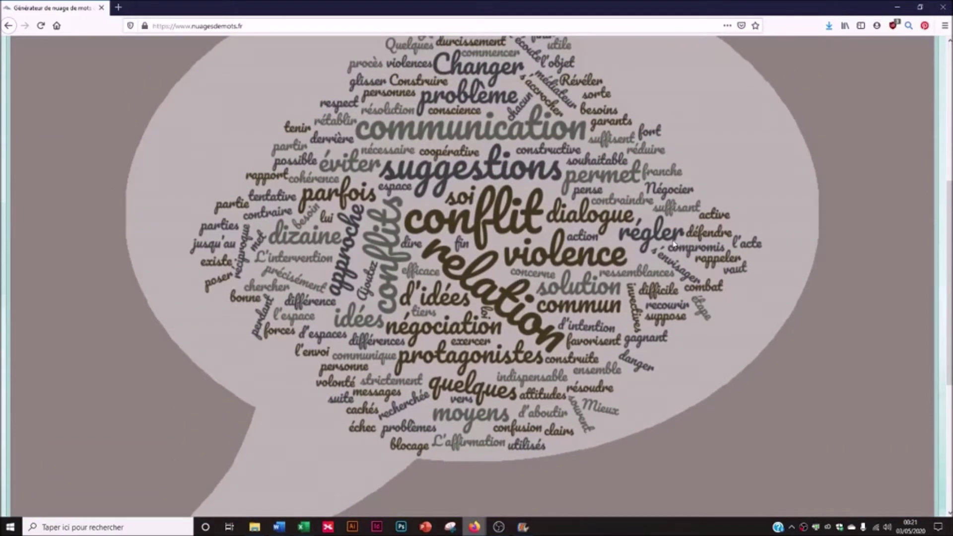
scroll(674, 242, "up", 6)
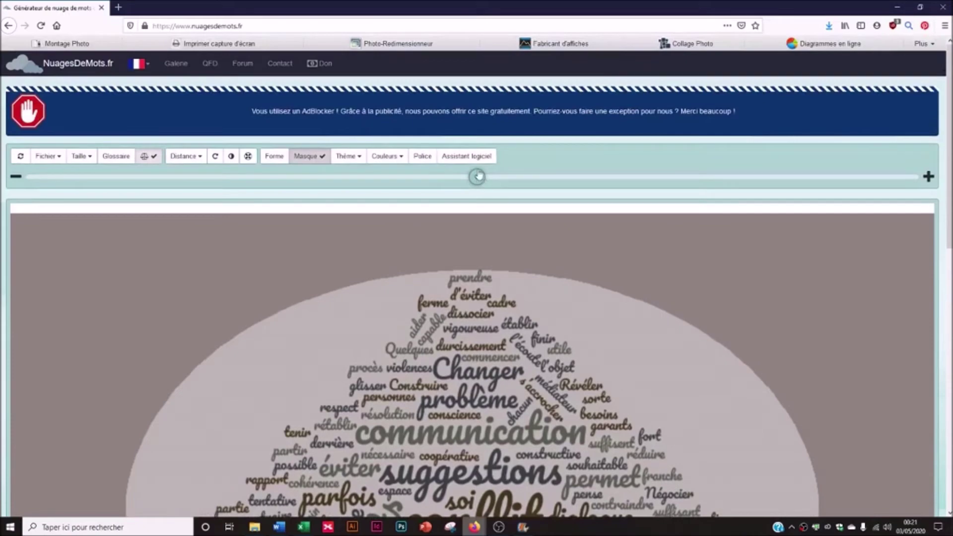
Enlarge the words in stages, from 16 to 36 and finally 50, checking how they fill the speech bubble.
left_click_drag(477, 178, 548, 178)
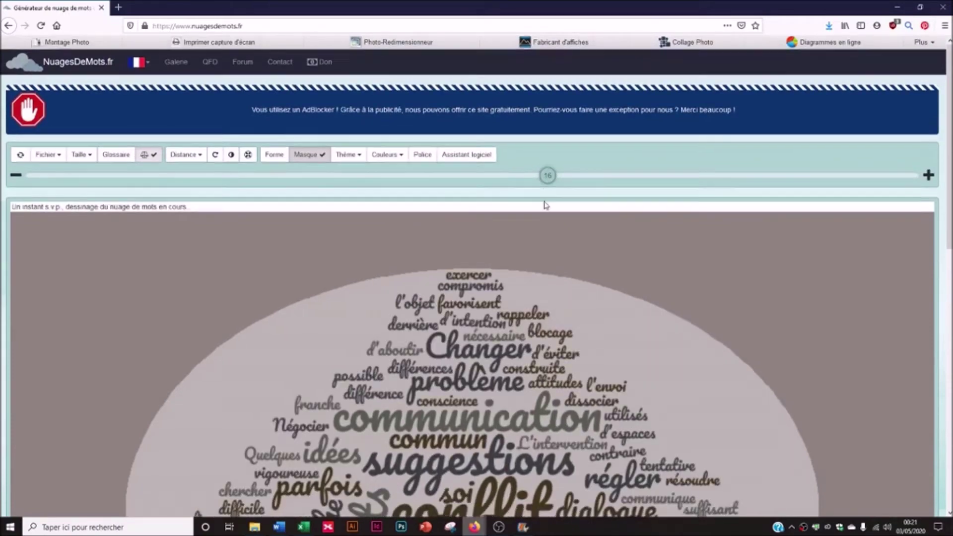
scroll(545, 204, "down", 6)
scroll(546, 199, "up", 6)
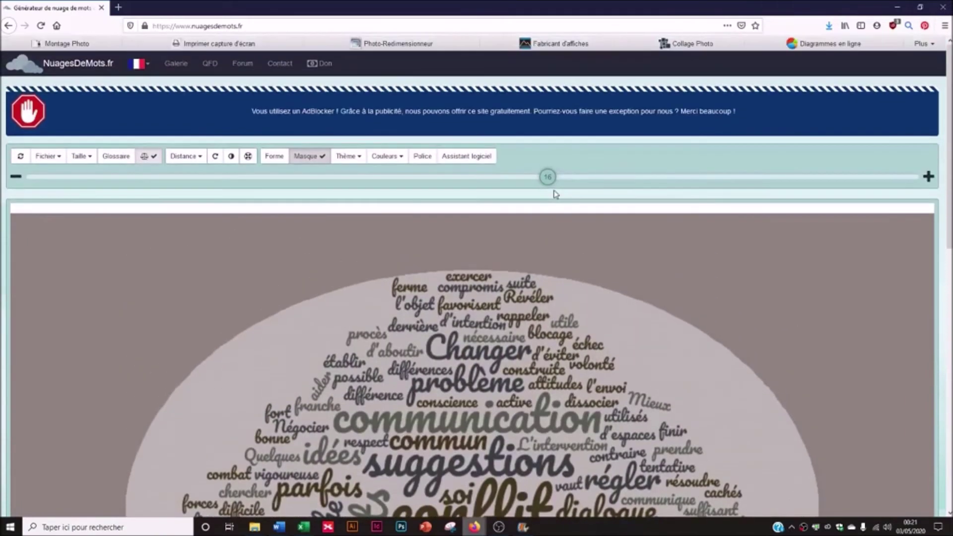
left_click_drag(550, 178, 636, 178)
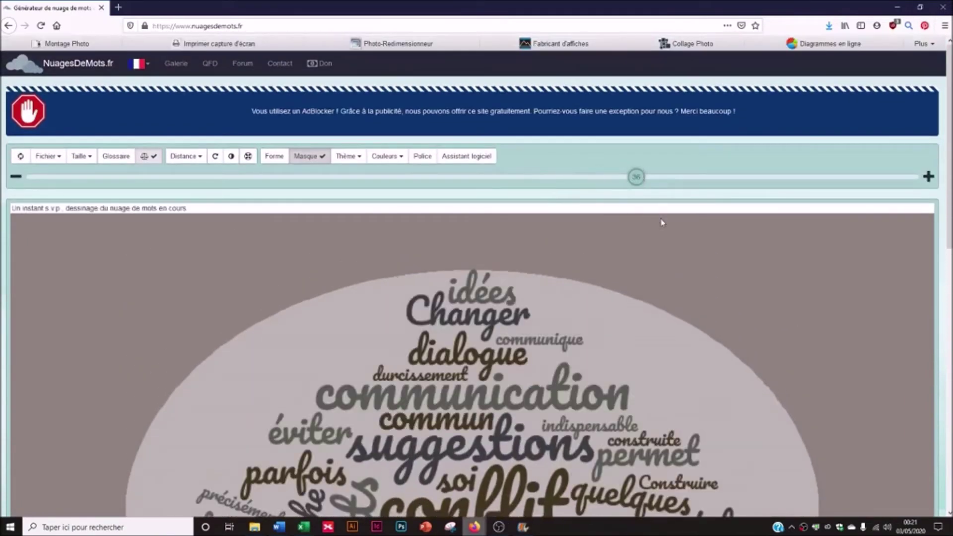
scroll(665, 233, "down", 2)
scroll(673, 242, "down", 7)
scroll(719, 208, "up", 8)
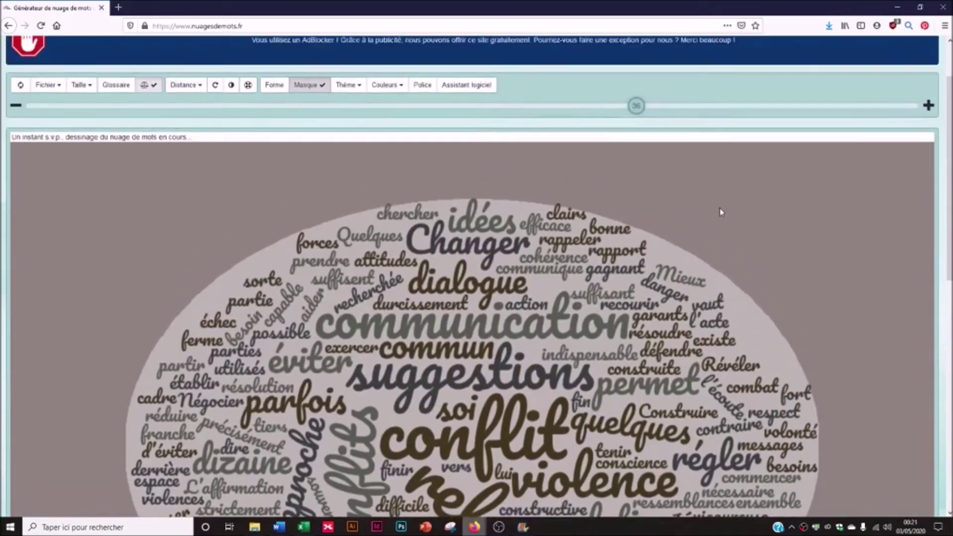
left_click_drag(636, 178, 697, 178)
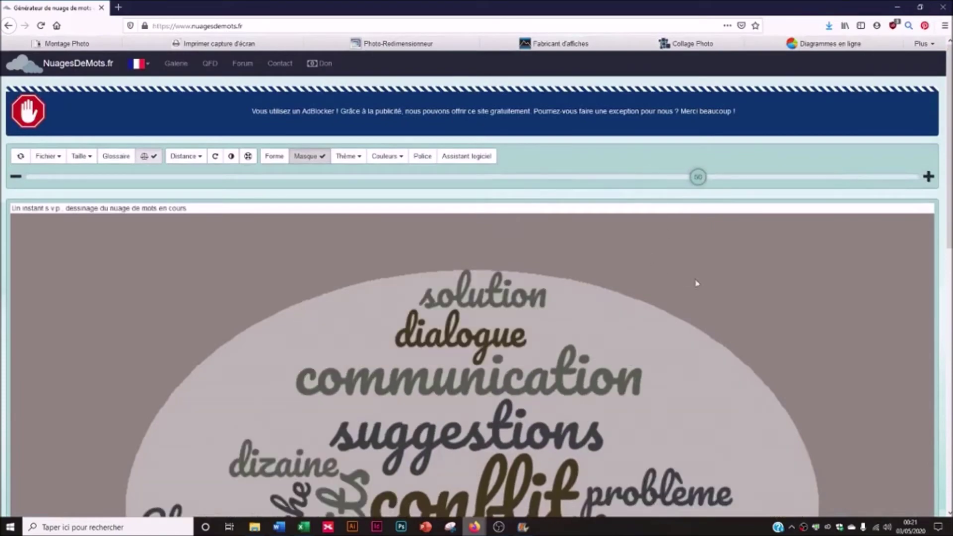
scroll(794, 288, "down", 8)
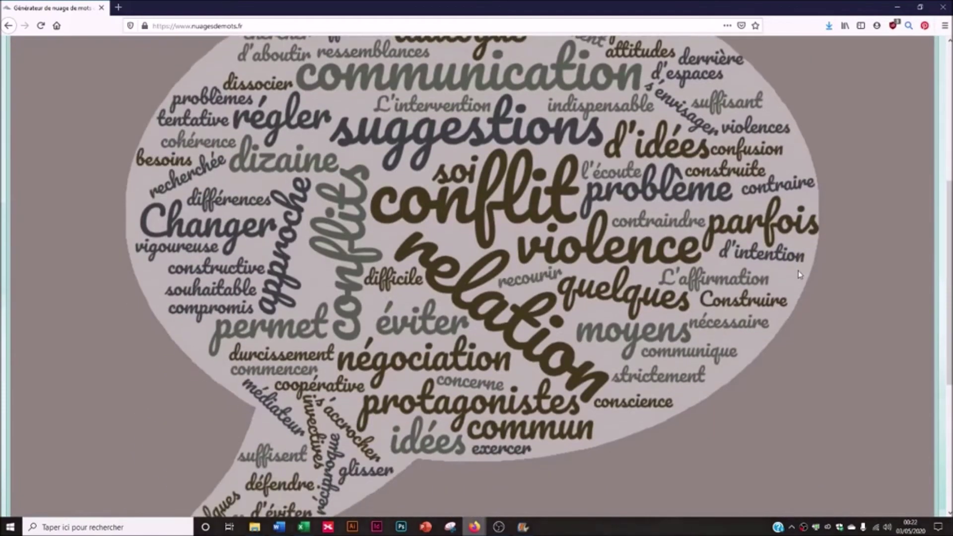
scroll(214, 389, "up", 7)
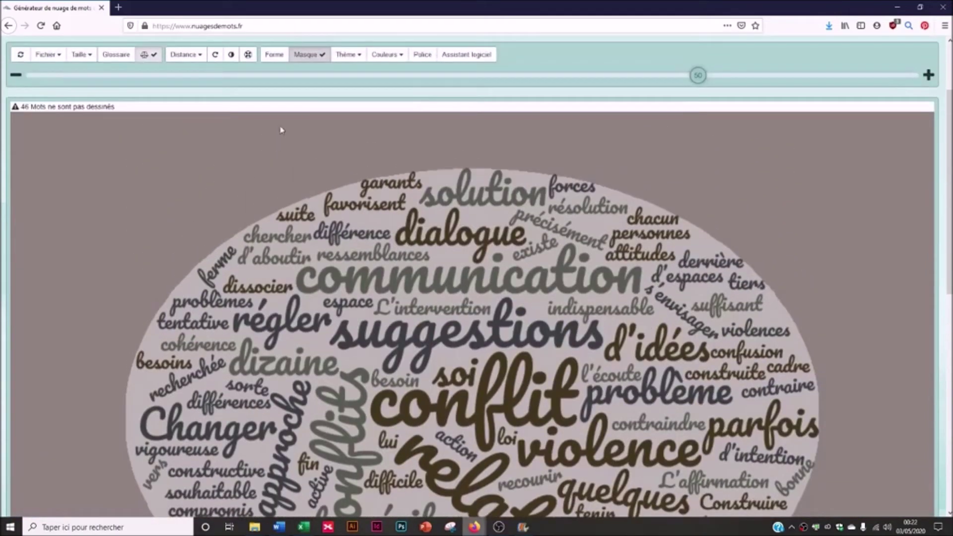
Apply the black-background theme with red, purple, blue, white, teal, tan and lime words to the cloud.
left_click(356, 56)
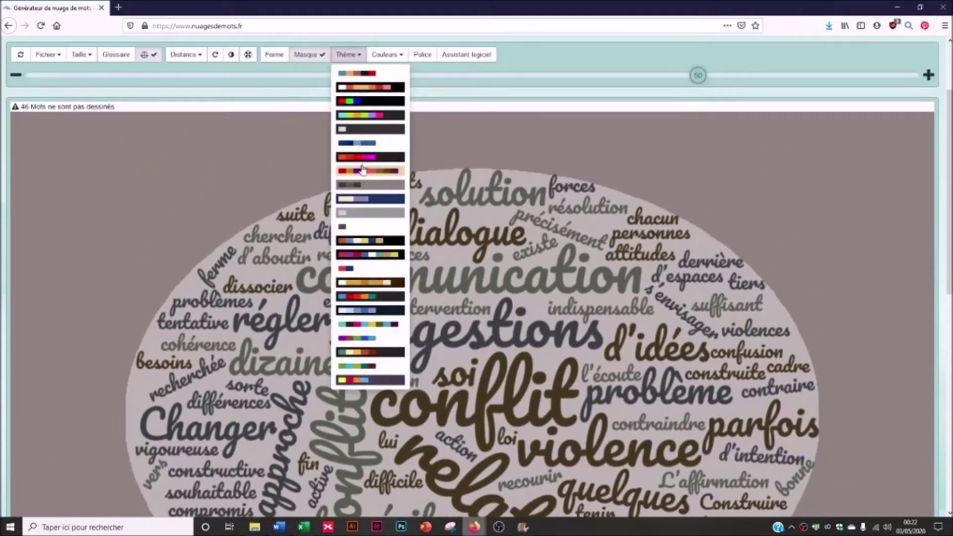
left_click(362, 256)
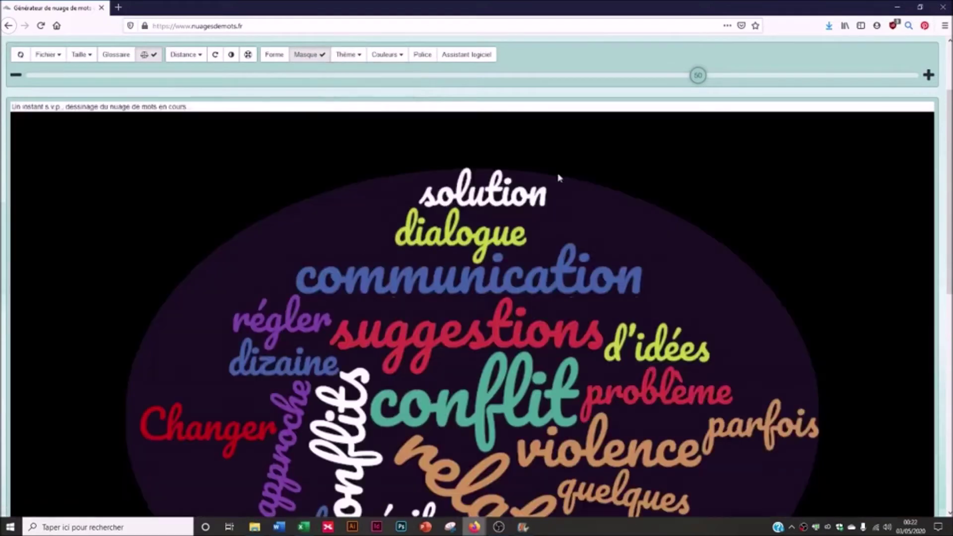
scroll(573, 173, "down", 5)
scroll(545, 189, "up", 5)
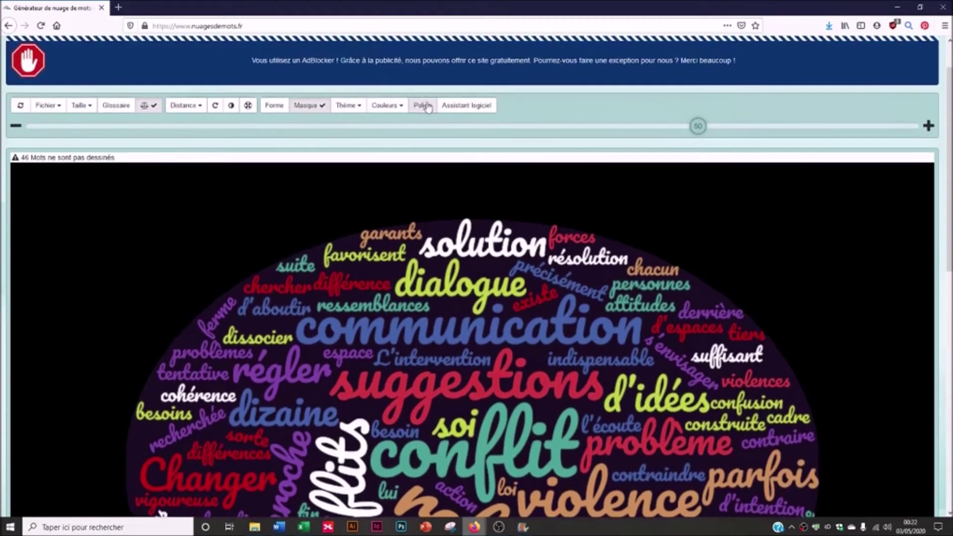
Look at the list of available fonts and close the font settings with Pacifico still selected.
left_click(424, 104)
left_click(370, 98)
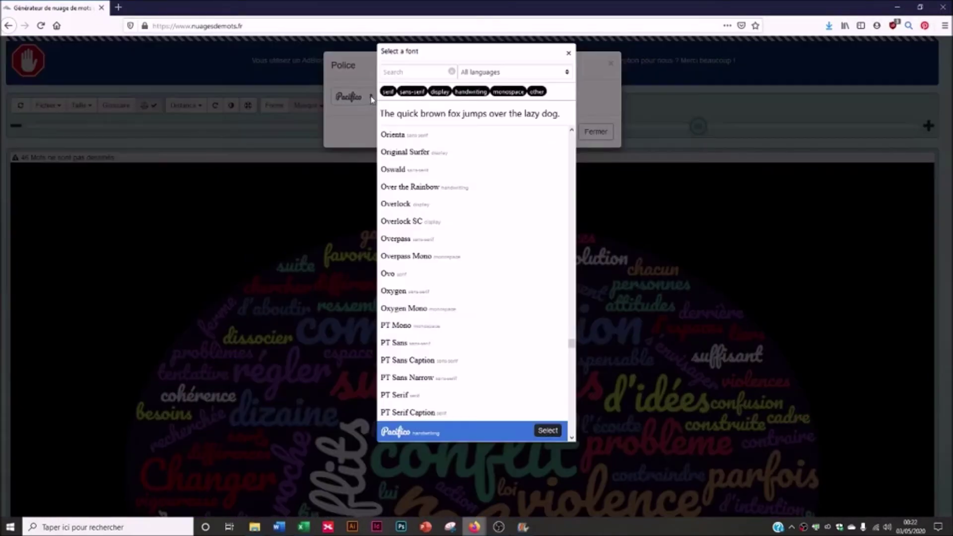
left_click(356, 99)
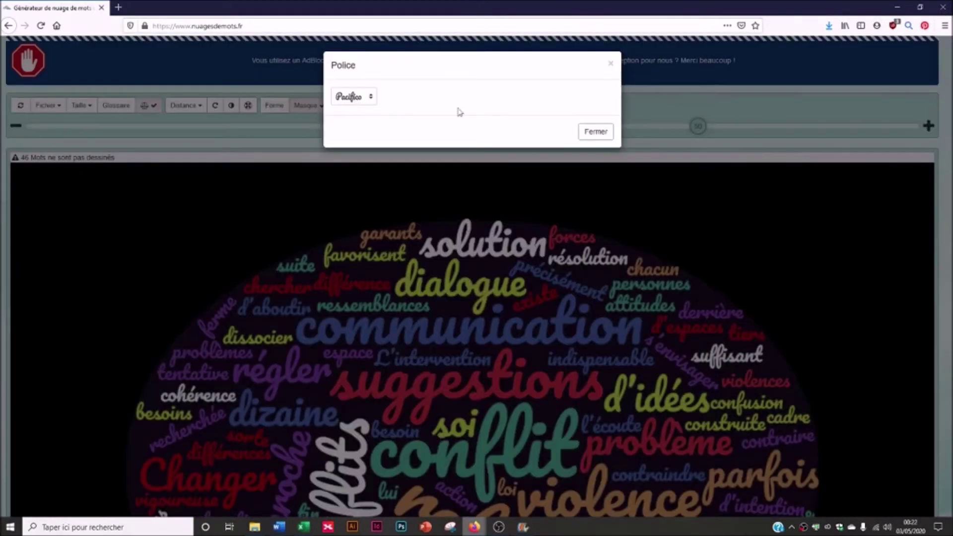
left_click(596, 132)
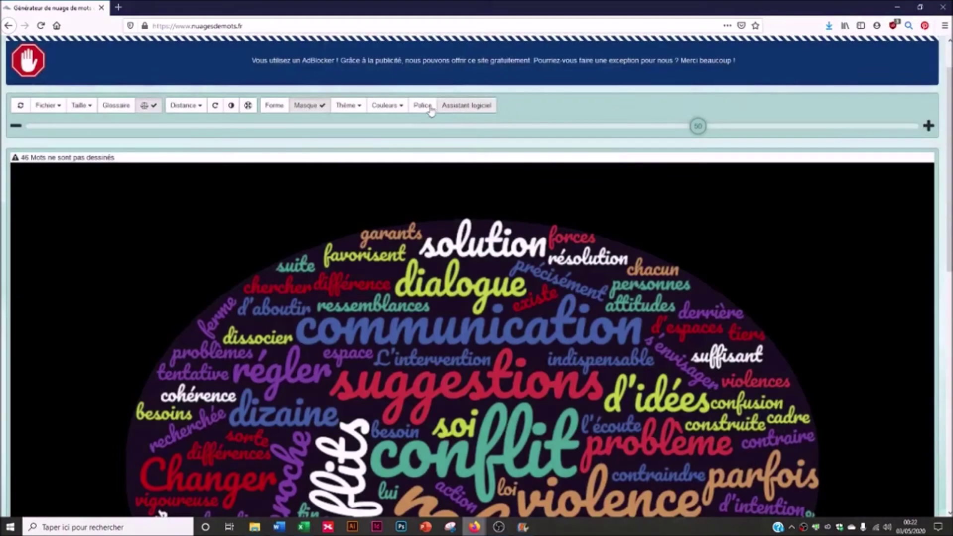
scroll(228, 293, "down", 10)
scroll(175, 305, "up", 10)
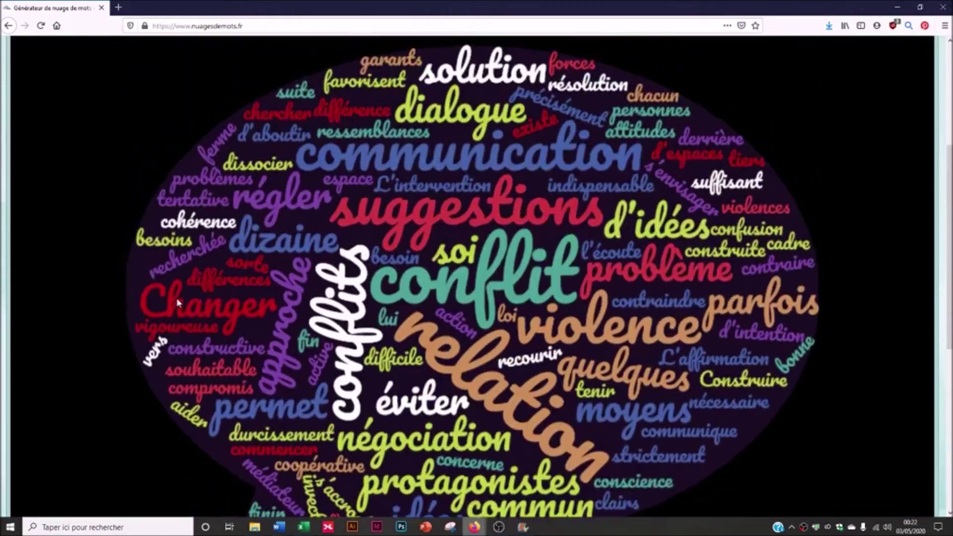
Examine the colour settings for the cloud's background and words.
left_click(393, 135)
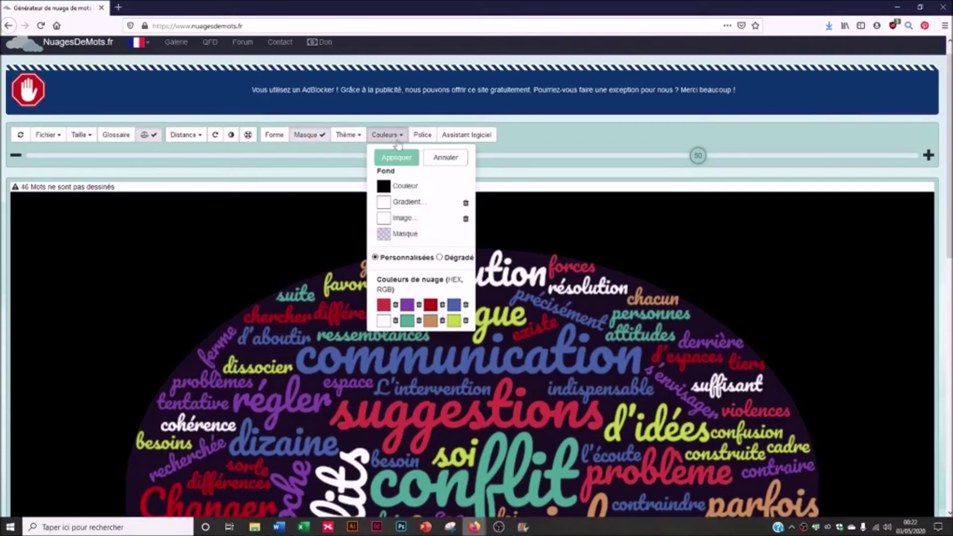
left_click(360, 137)
left_click(391, 136)
Apply the black-background theme with white, orange, yellow, red and pink words and check the redrawn cloud.
left_click(347, 135)
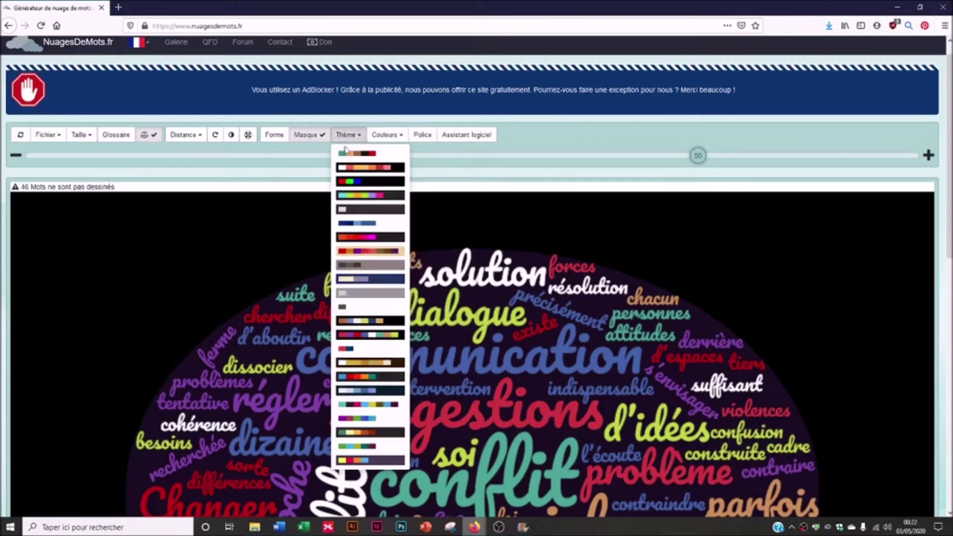
left_click(356, 172)
scroll(226, 293, "down", 7)
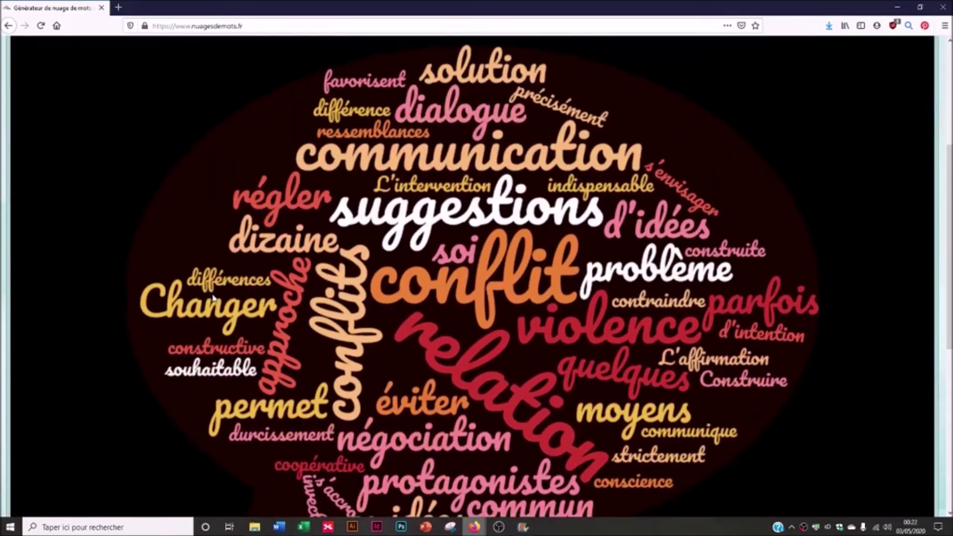
scroll(214, 298, "up", 8)
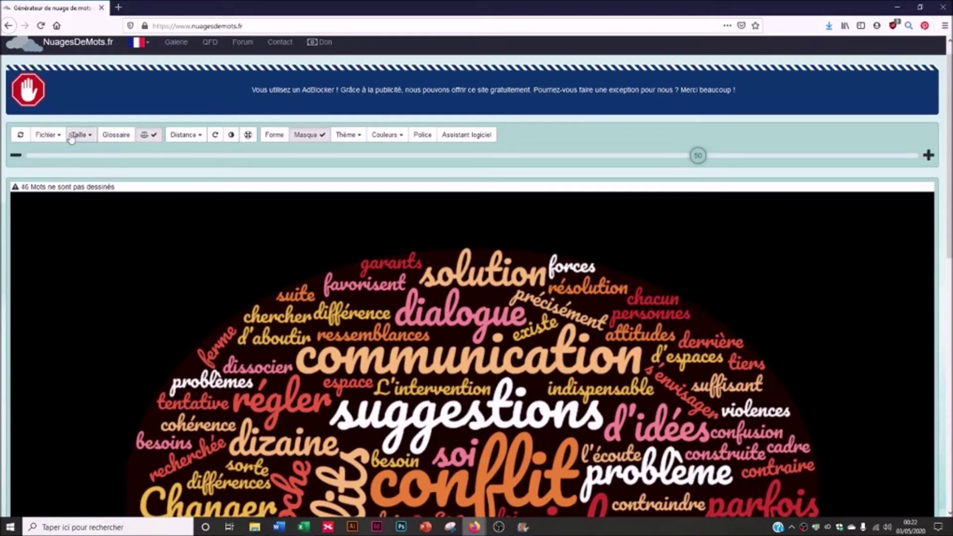
Invert the cloud's shape so that the words are placed around the speech bubble.
left_click(231, 136)
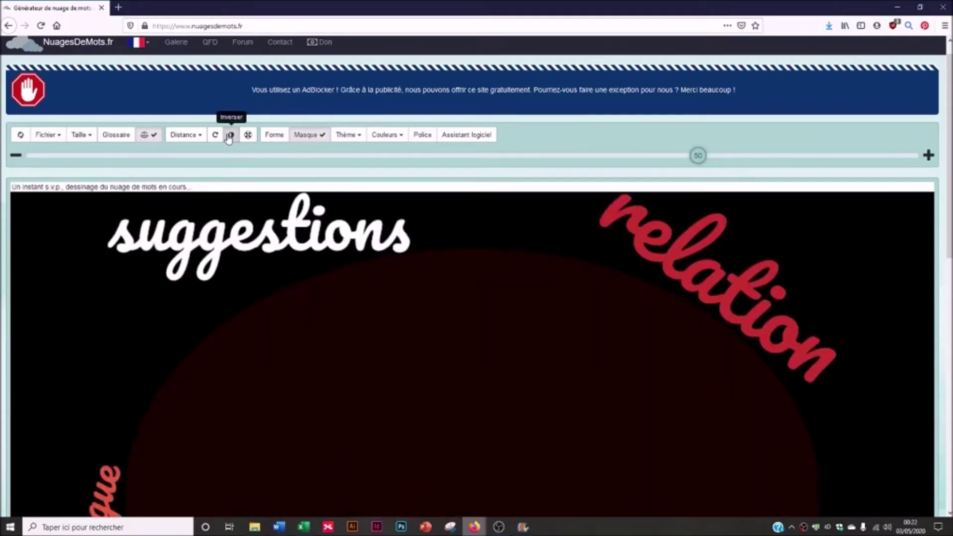
Look over the whole inverted cloud to check how the words fill the area around the speech bubble.
scroll(227, 189, "down", 2)
scroll(228, 224, "down", 5)
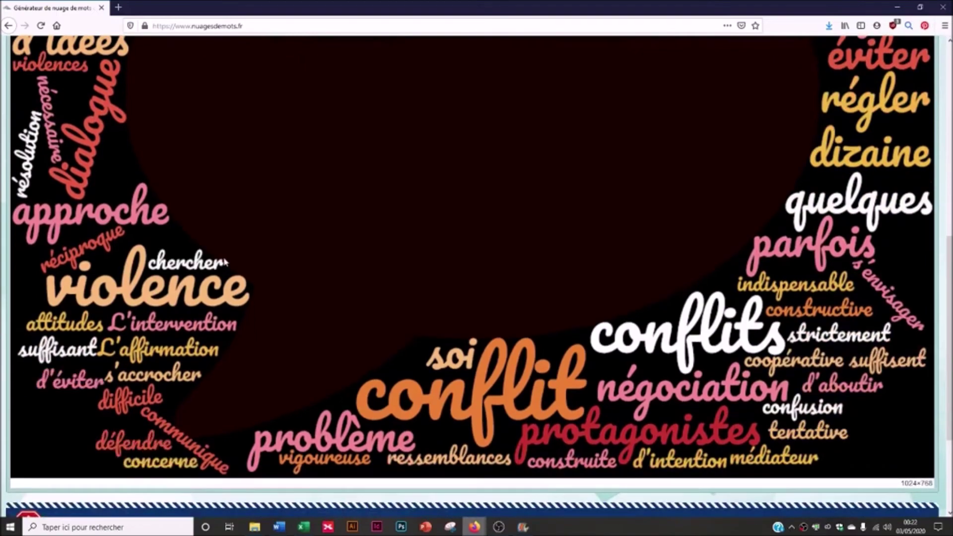
scroll(710, 124, "up", 1)
scroll(735, 101, "up", 3)
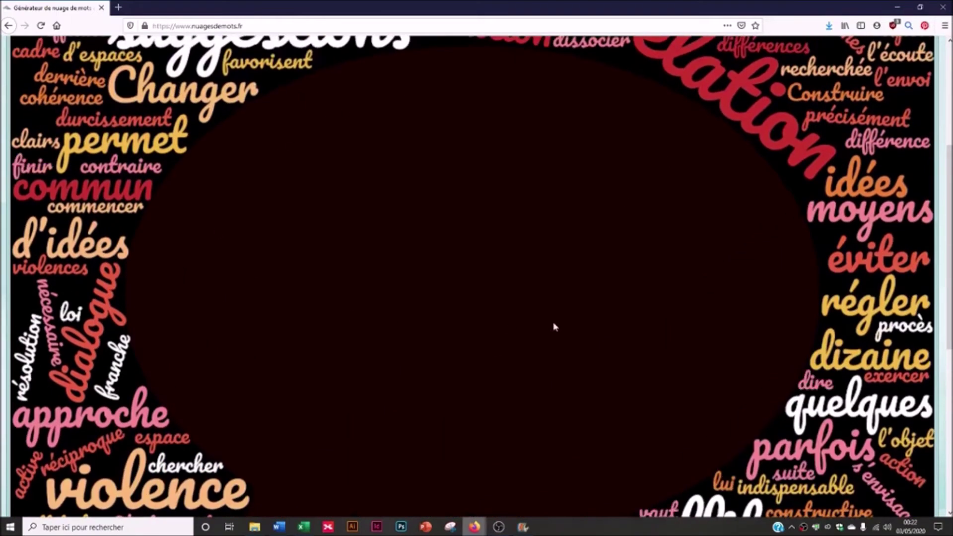
scroll(675, 297, "down", 2)
scroll(674, 297, "down", 2)
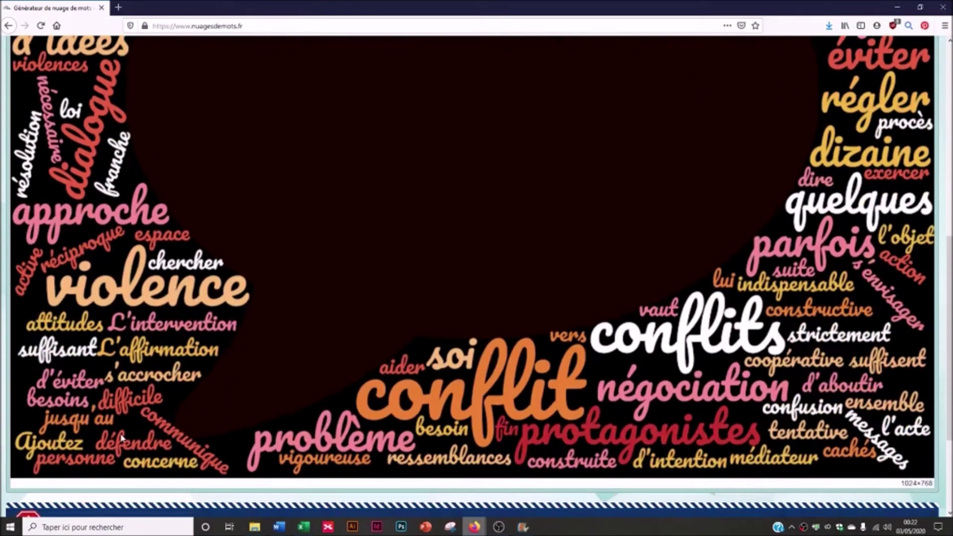
scroll(392, 150, "up", 4)
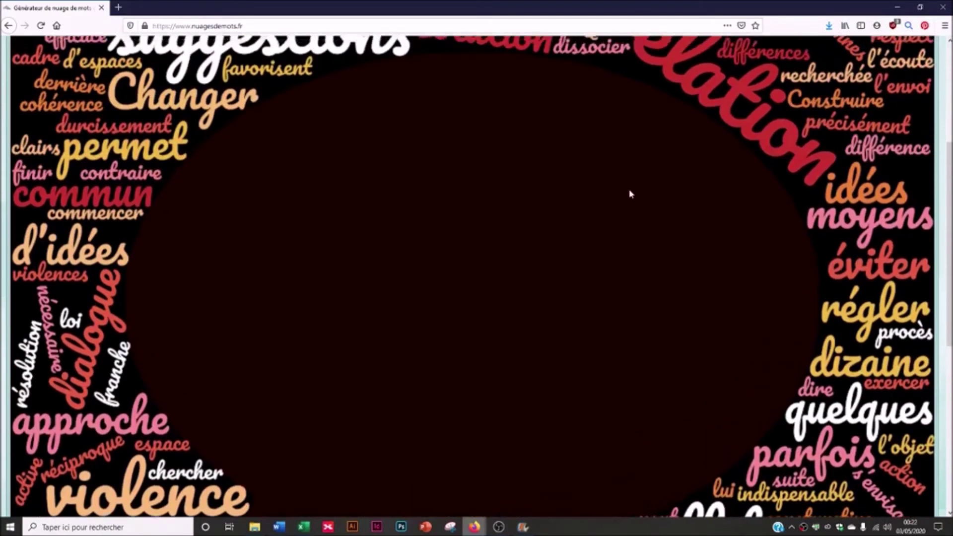
scroll(629, 191, "up", 4)
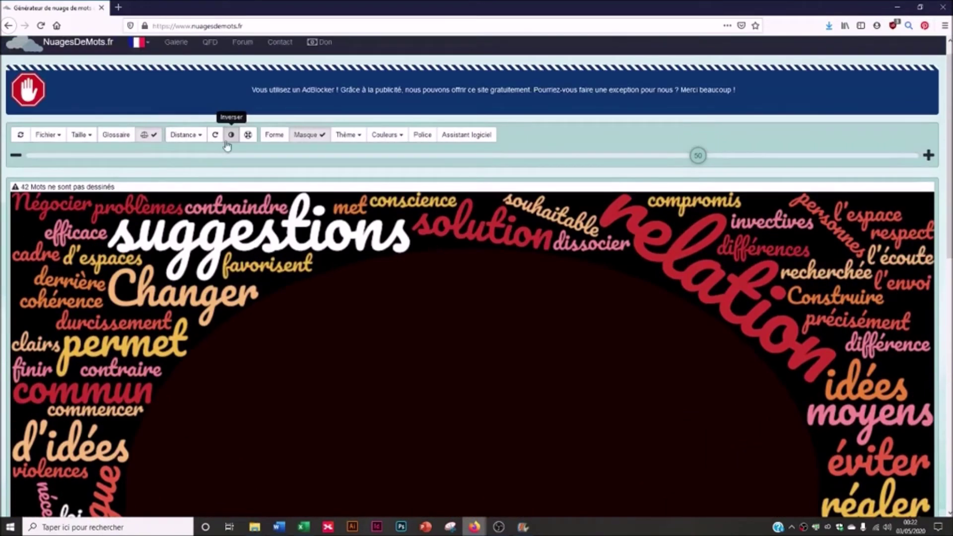
Switch the interior/exterior placement direction and turn off the inversion so the words fill the speech bubble.
left_click(247, 138)
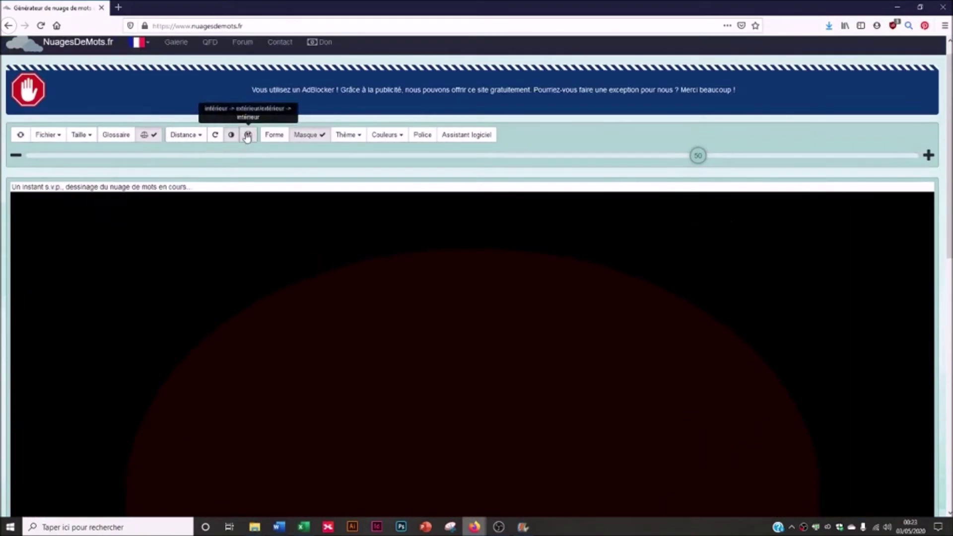
left_click(232, 136)
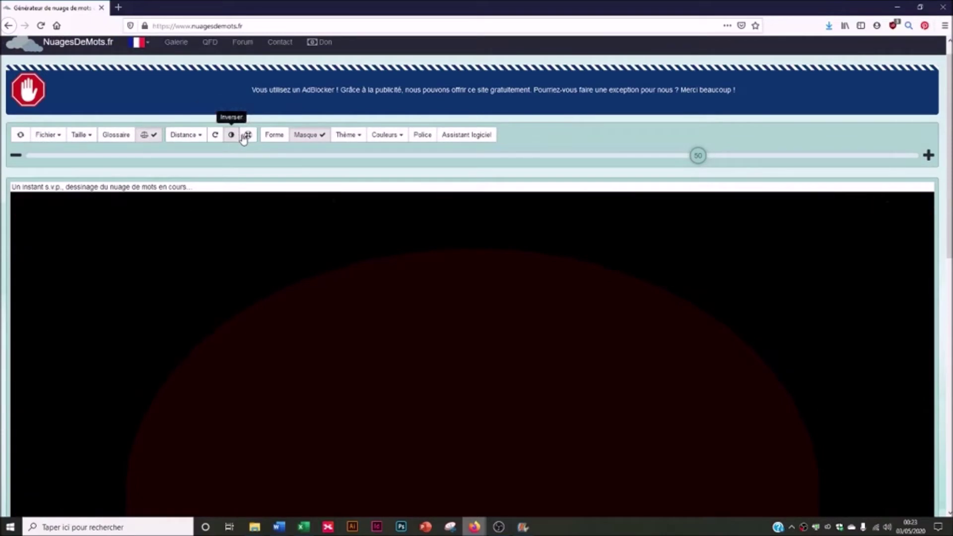
Change the cloud's shape to the letter F and look over the redrawn cloud.
left_click(285, 136)
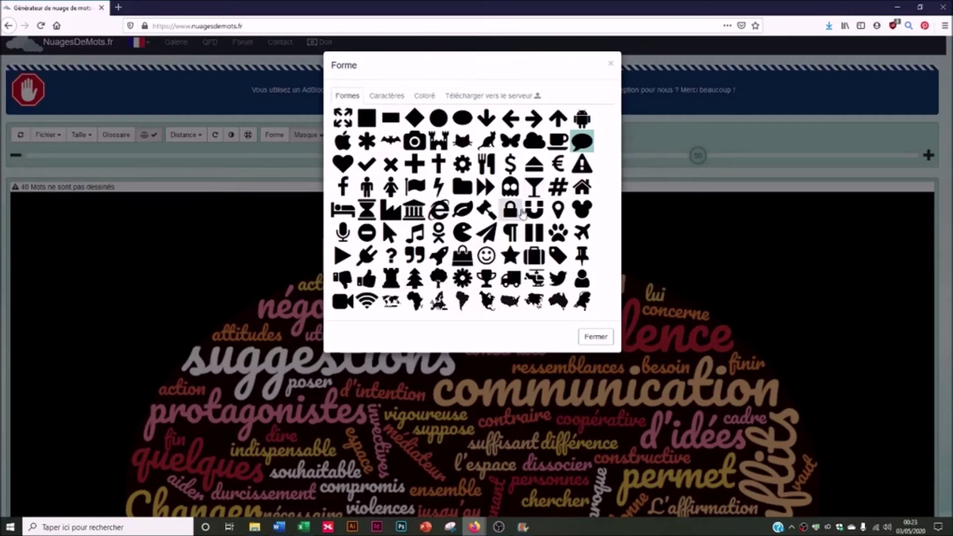
left_click(377, 98)
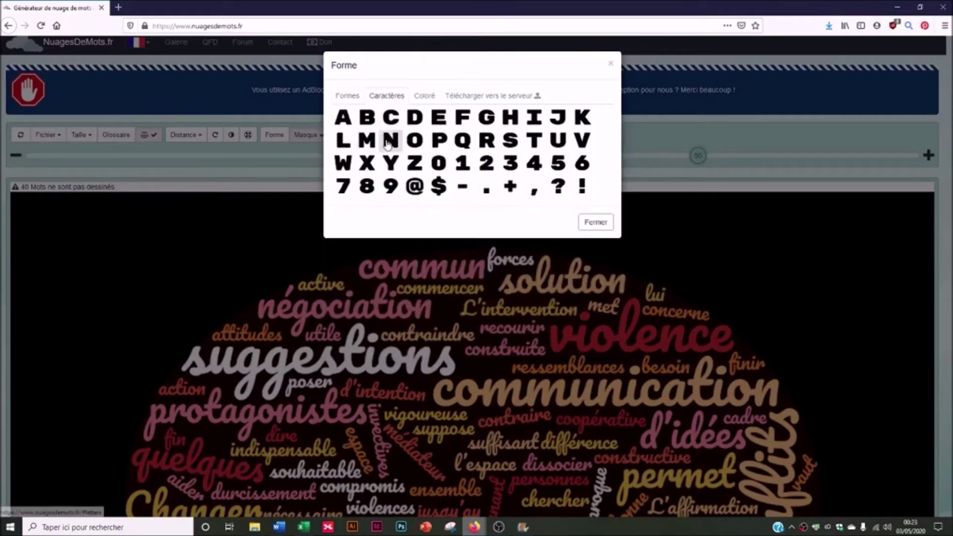
left_click(463, 120)
scroll(175, 293, "down", 3)
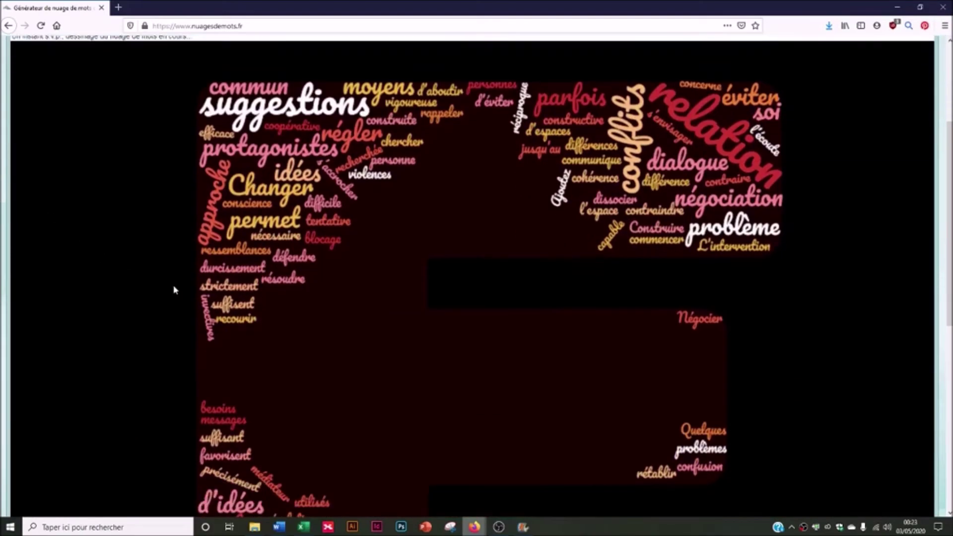
scroll(175, 290, "down", 3)
scroll(173, 289, "down", 3)
scroll(175, 292, "up", 8)
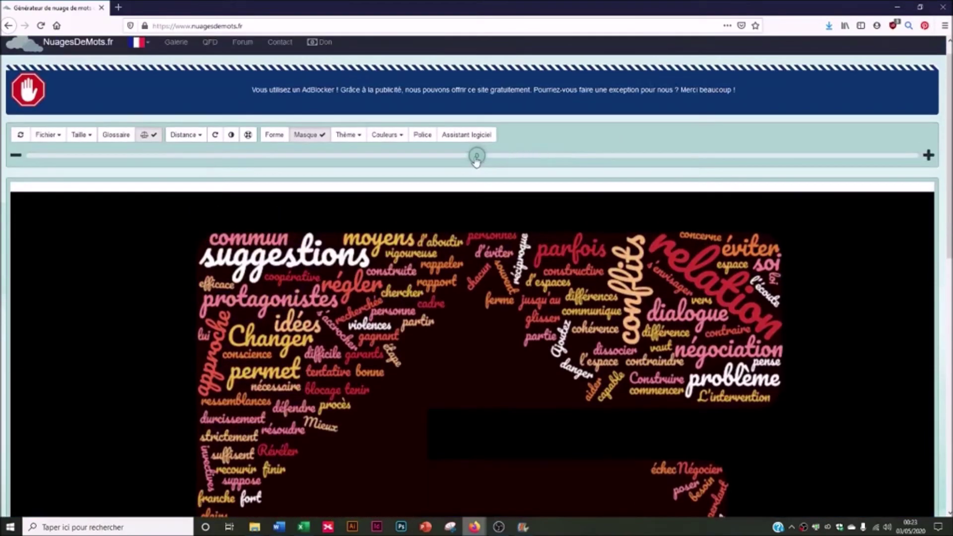
Set the word size of the F-shaped cloud to 21 and check how the words fill the letter.
left_click_drag(564, 157, 569, 156)
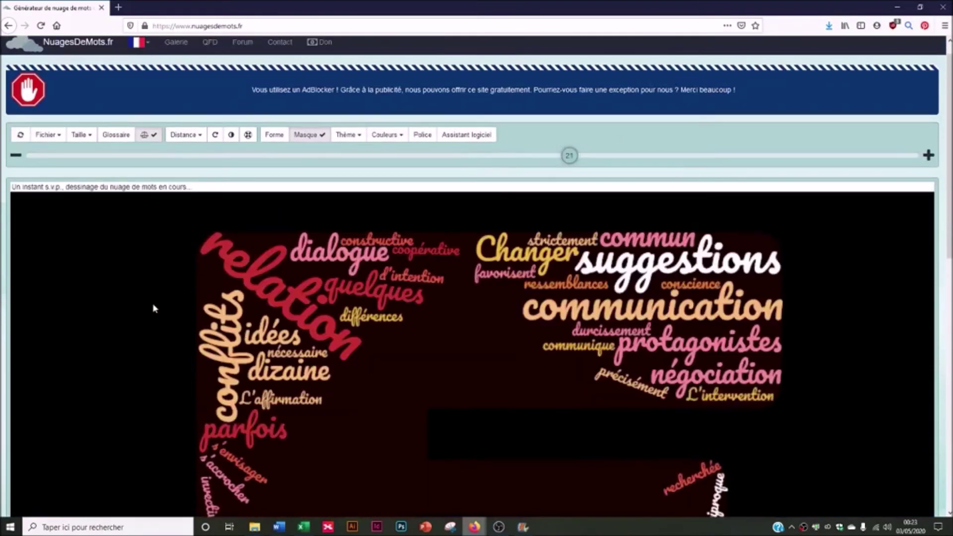
scroll(154, 308, "down", 6)
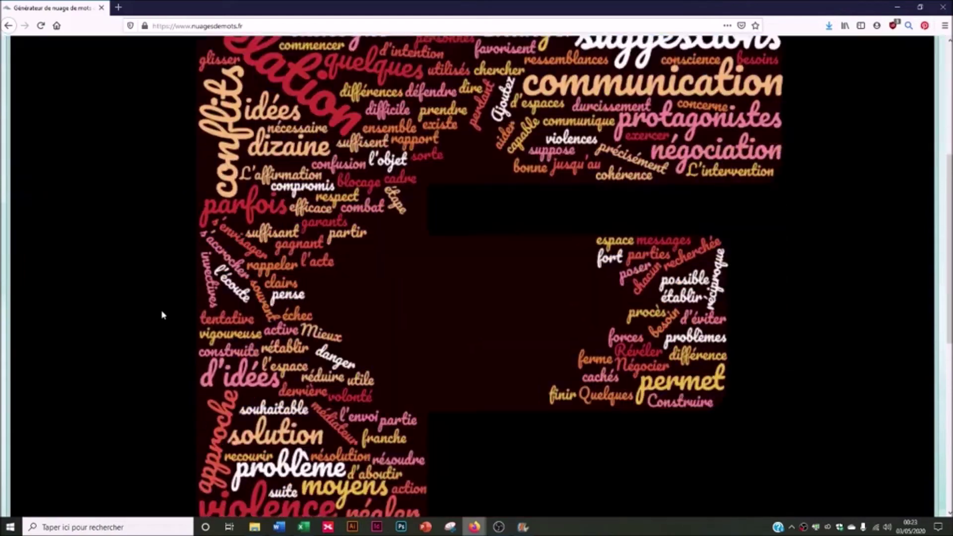
scroll(162, 314, "up", 4)
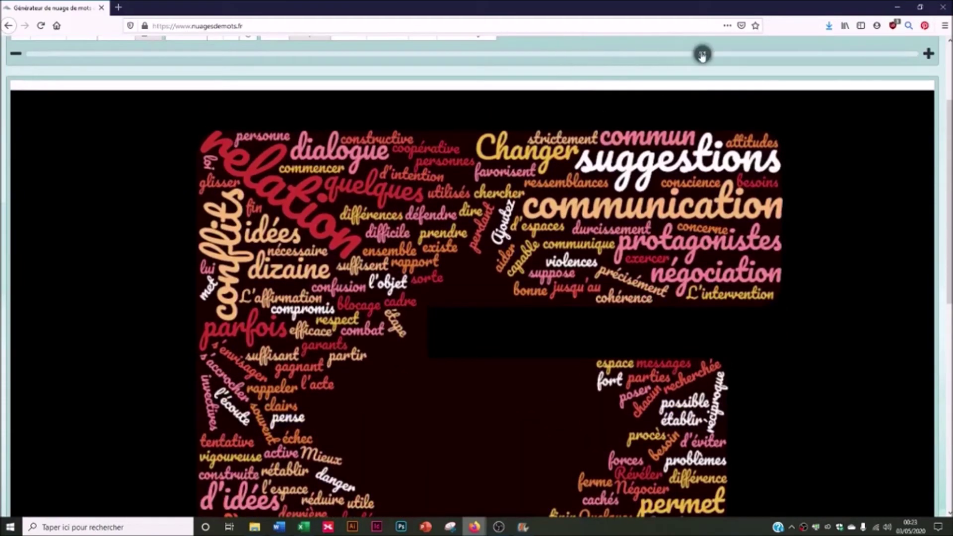
Raise the word size of the F-shaped cloud to 51 and check the redrawn letter.
left_click(702, 55)
scroll(124, 284, "down", 4)
scroll(124, 283, "down", 3)
scroll(125, 282, "up", 7)
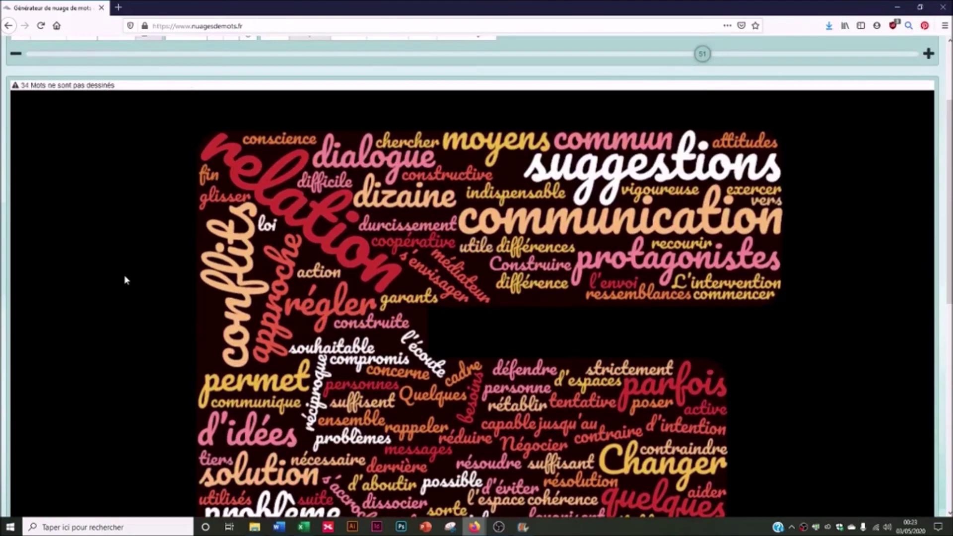
Invert the letter F so the words are placed around it and look over the redrawn cloud.
scroll(124, 279, "up", 3)
left_click(232, 156)
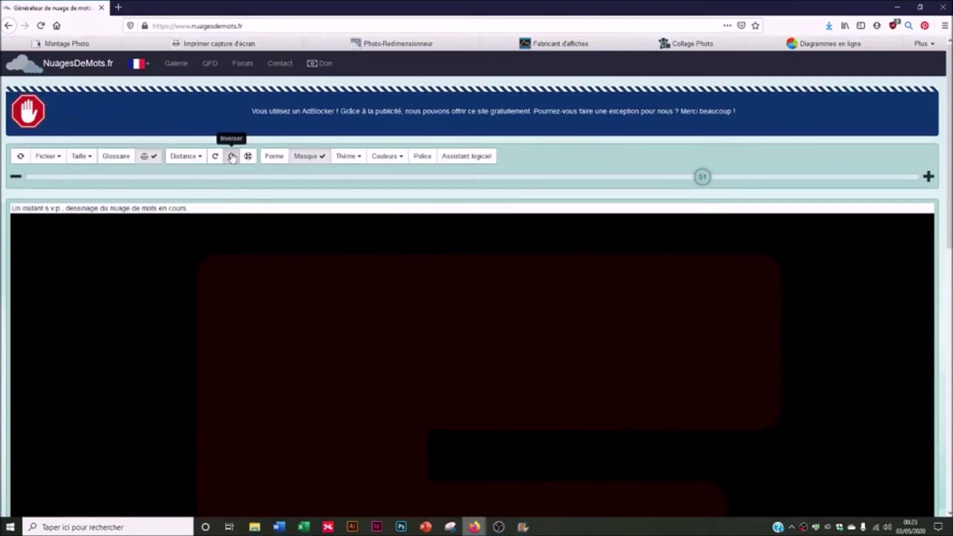
scroll(93, 310, "down", 2)
scroll(94, 310, "down", 4)
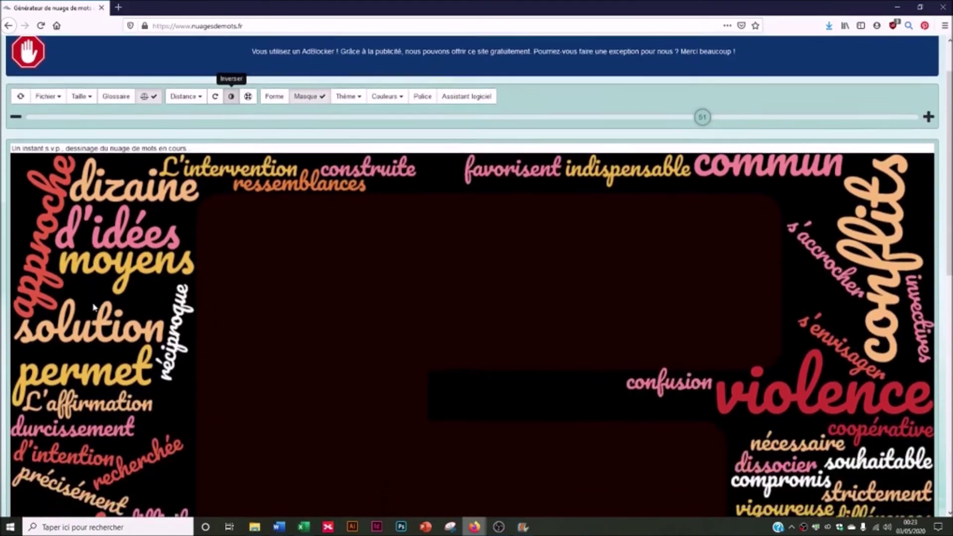
scroll(95, 307, "down", 4)
scroll(94, 306, "up", 6)
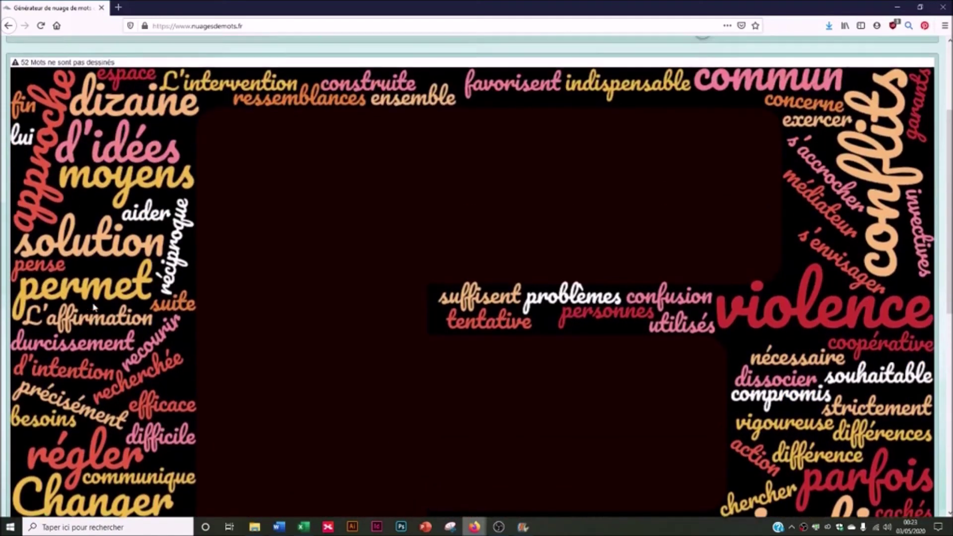
scroll(94, 308, "down", 7)
scroll(95, 308, "up", 9)
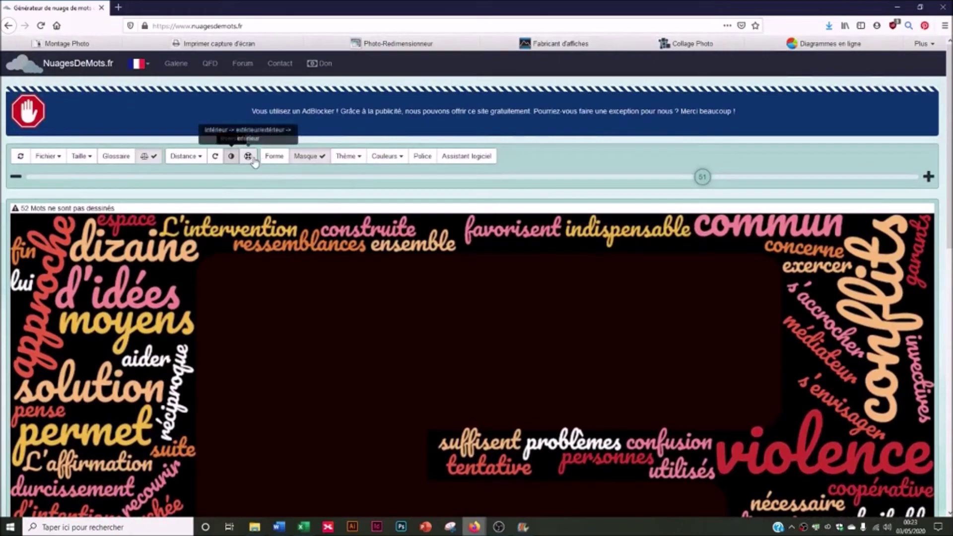
Change the cloud's shape to the coloured rainbow arc and look over the redrawn cloud.
left_click(273, 157)
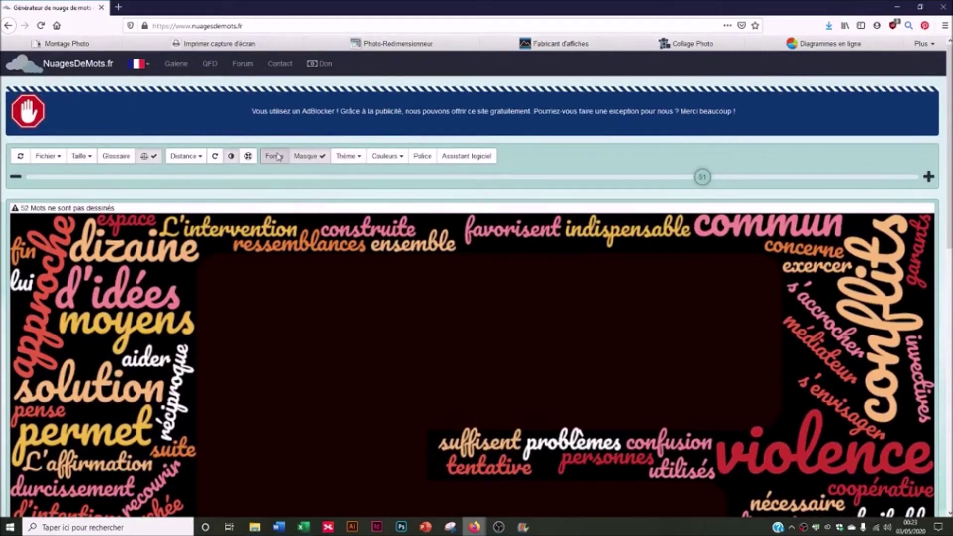
left_click(425, 105)
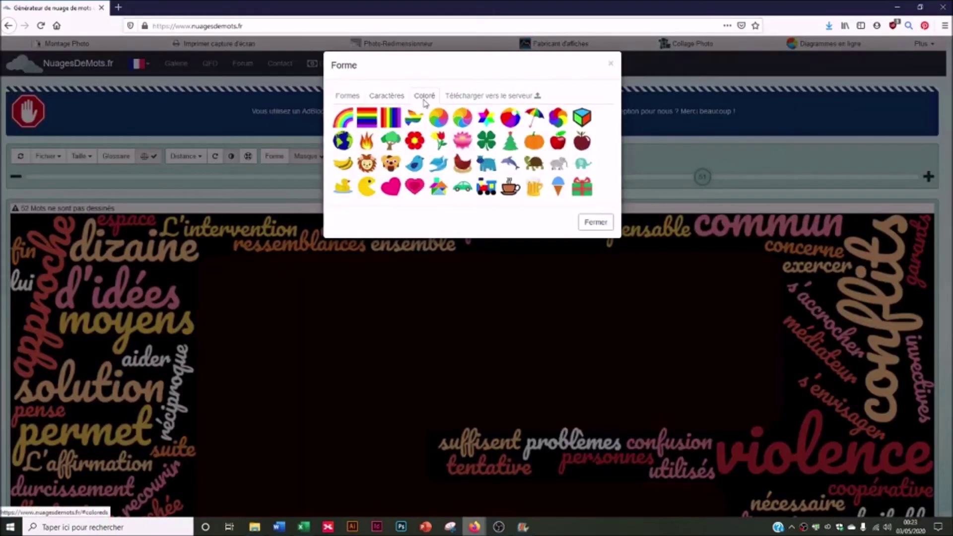
left_click(349, 124)
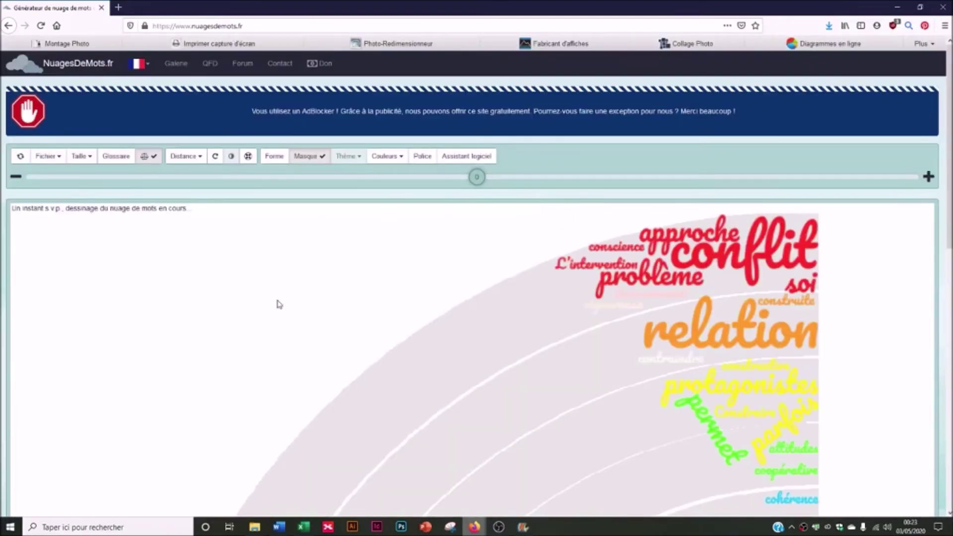
scroll(278, 319, "down", 2)
scroll(278, 319, "down", 5)
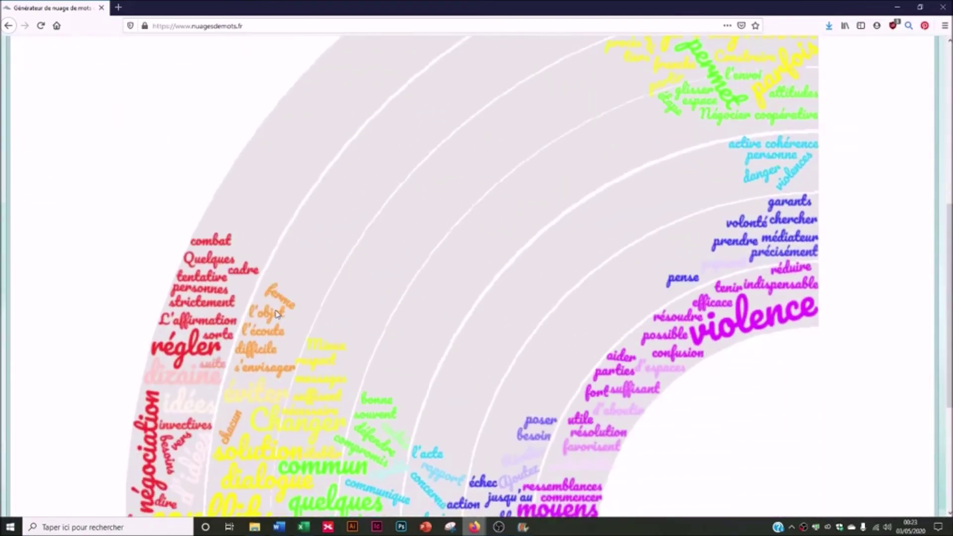
scroll(377, 256, "up", 5)
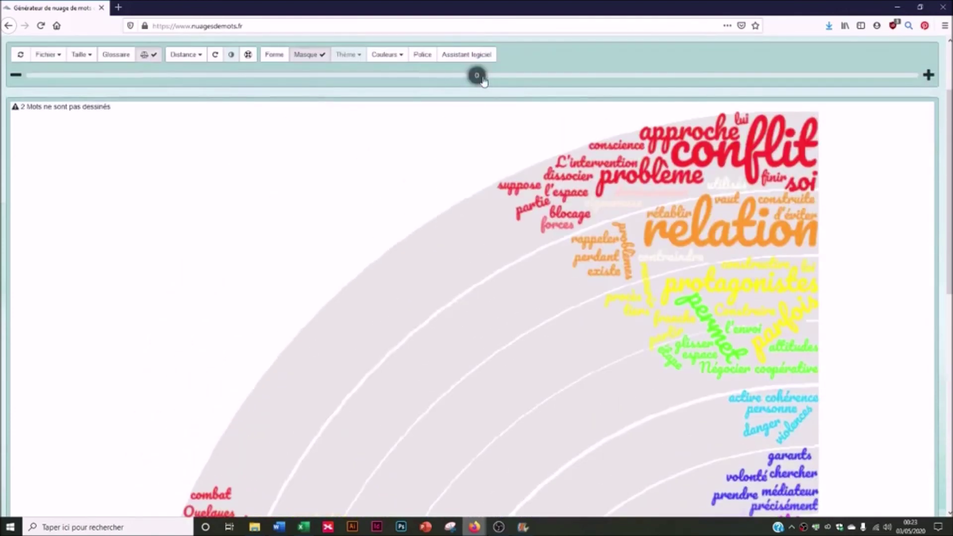
Set the word size of the rainbow cloud to 24 and check how the words fill the coloured bands.
left_click(583, 76)
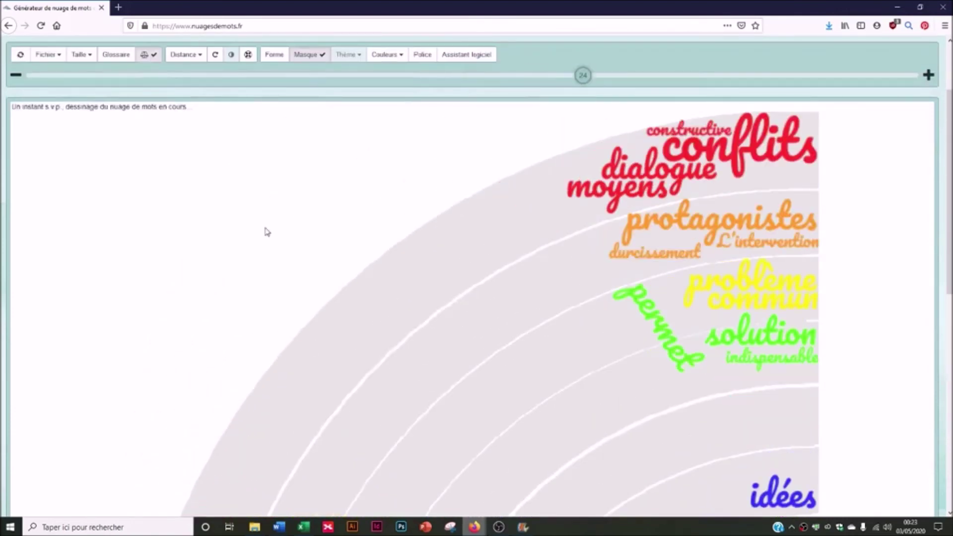
scroll(267, 229, "down", 3)
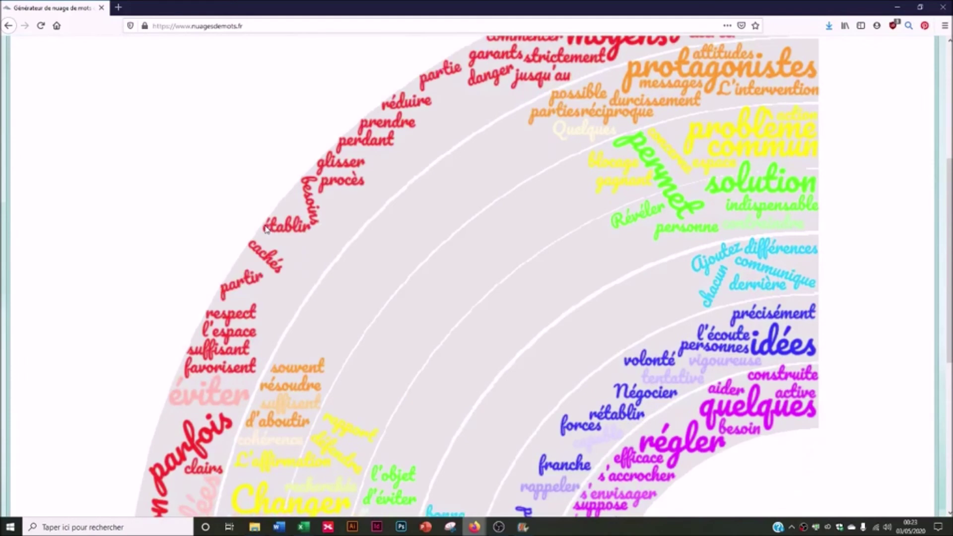
scroll(267, 230, "up", 5)
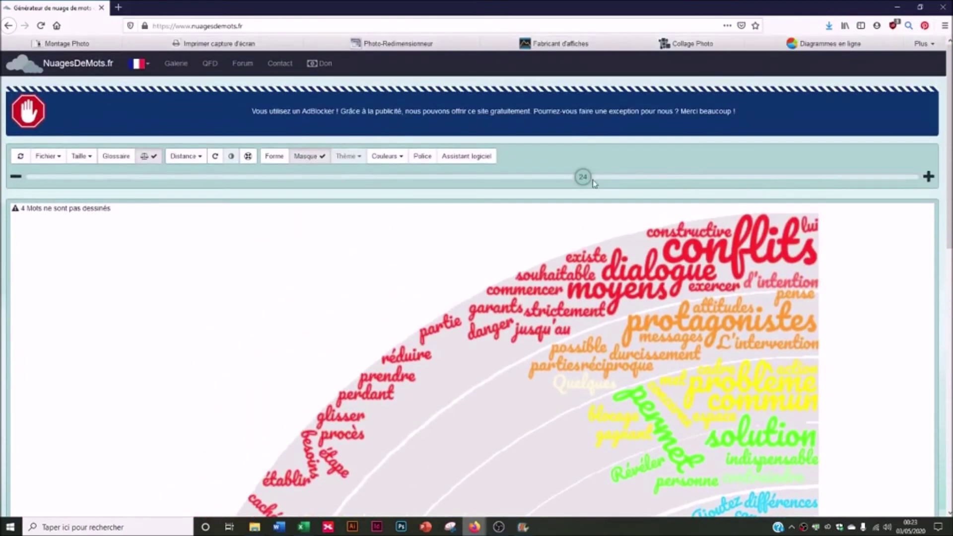
Raise the word size of the rainbow cloud to 45 and check the redrawn bands.
left_click_drag(677, 183, 677, 183)
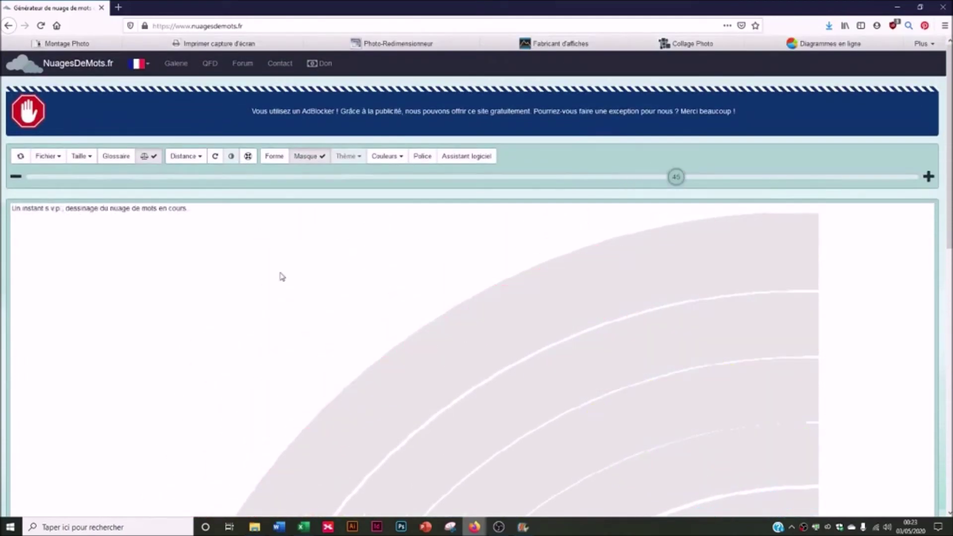
scroll(278, 273, "down", 3)
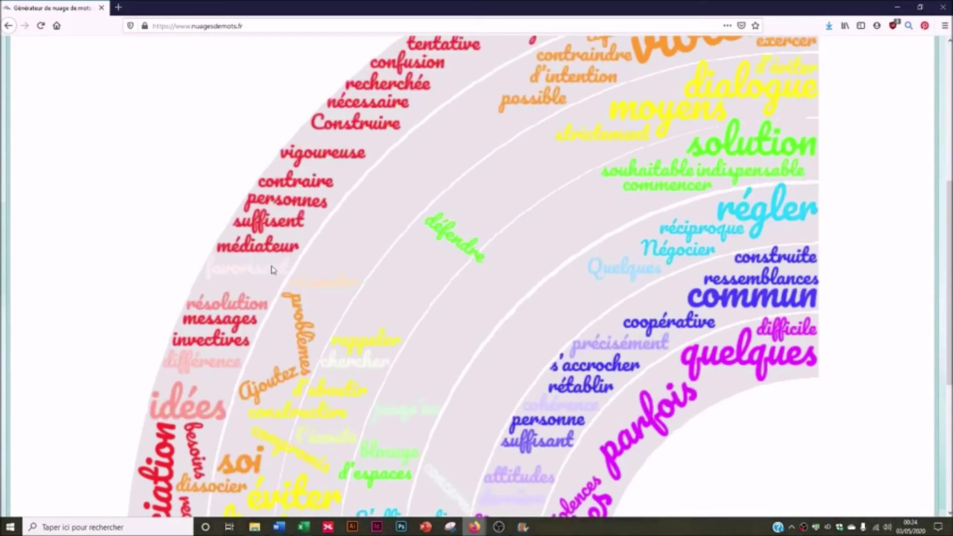
scroll(792, 113, "up", 4)
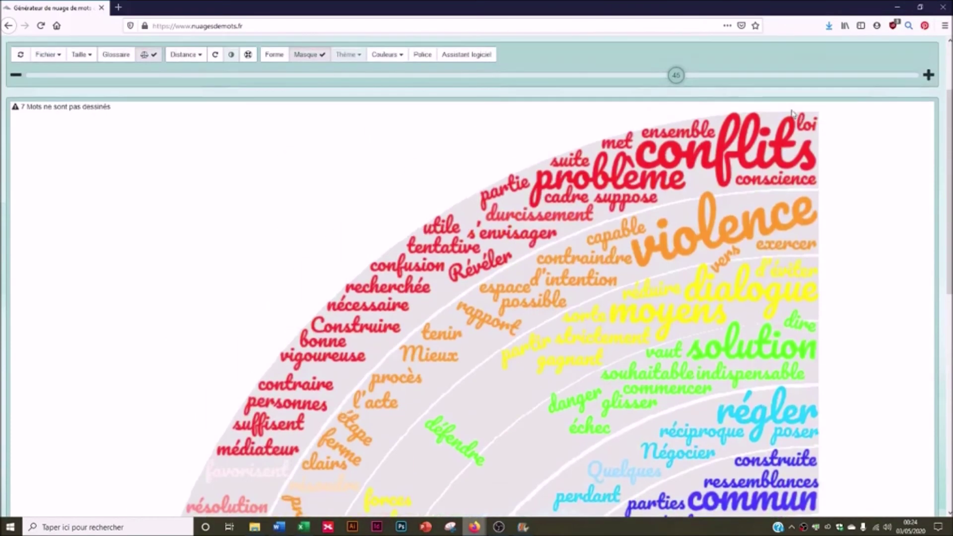
Raise the word size of the rainbow cloud to 62 and look over the complete redrawn cloud.
left_click(751, 76)
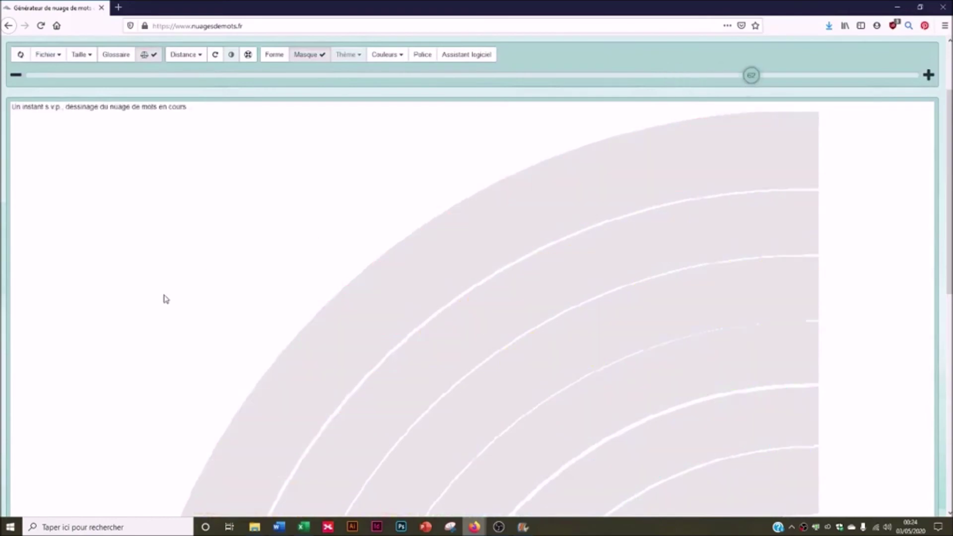
scroll(165, 299, "down", 3)
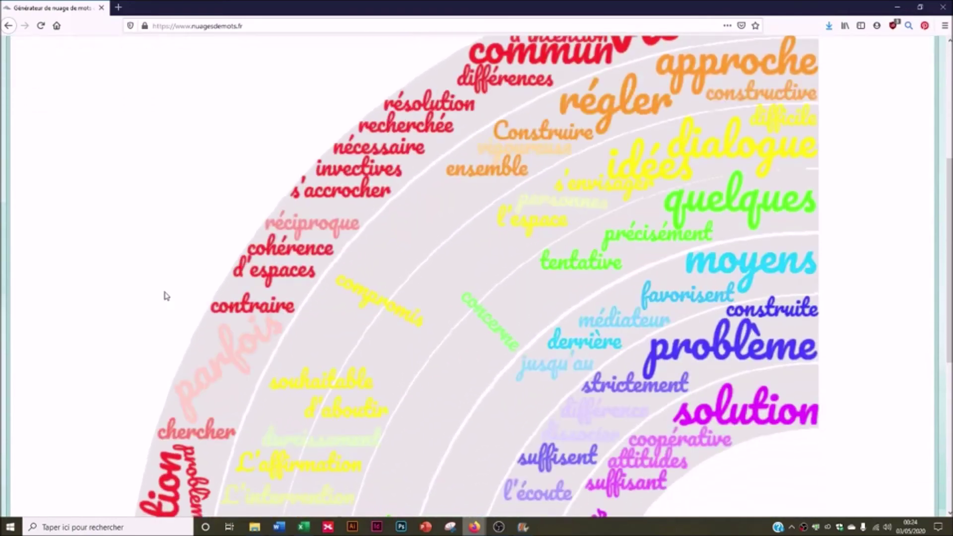
scroll(166, 296, "down", 3)
scroll(166, 295, "down", 3)
scroll(166, 293, "up", 10)
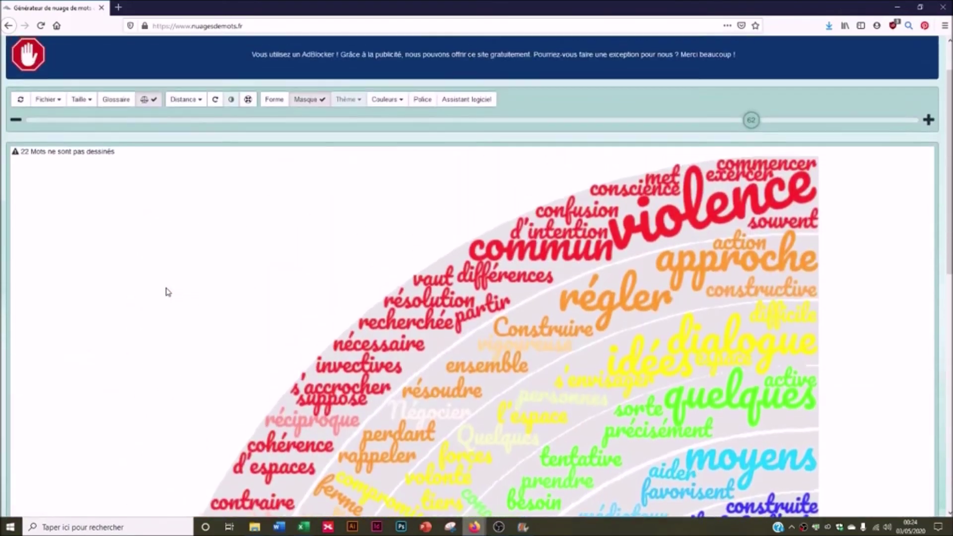
scroll(167, 292, "down", 6)
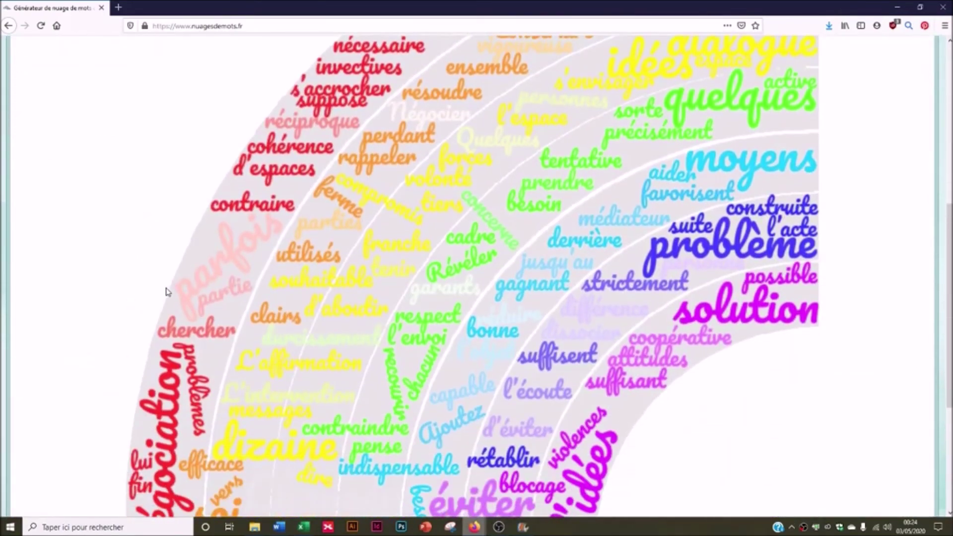
scroll(167, 292, "down", 2)
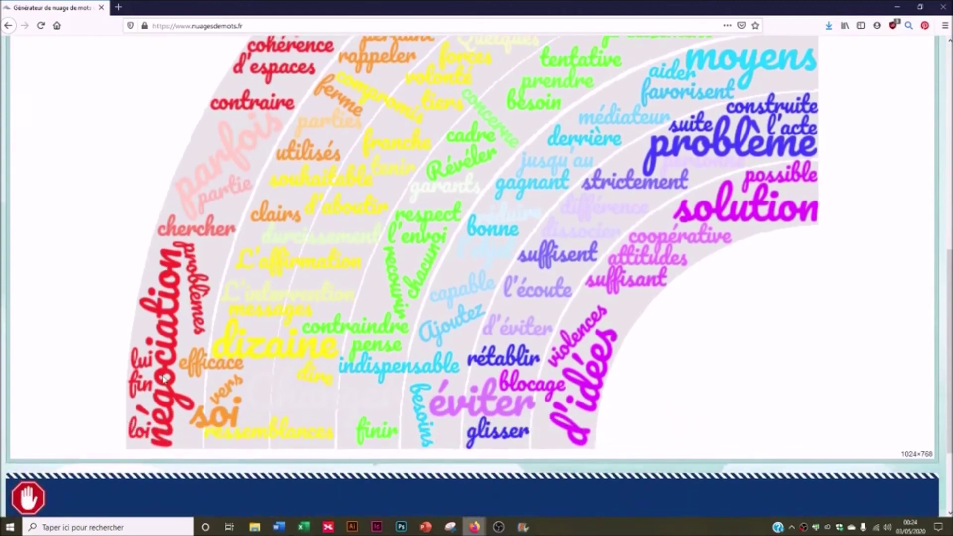
Change the cloud's shape from the rainbow arc to the letter F.
scroll(174, 273, "up", 3)
scroll(175, 269, "up", 1)
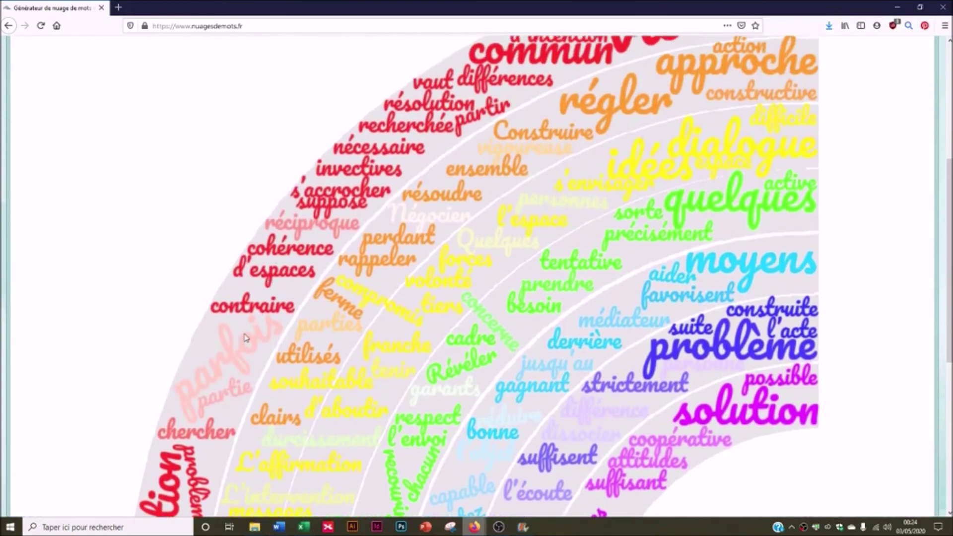
scroll(239, 341, "up", 5)
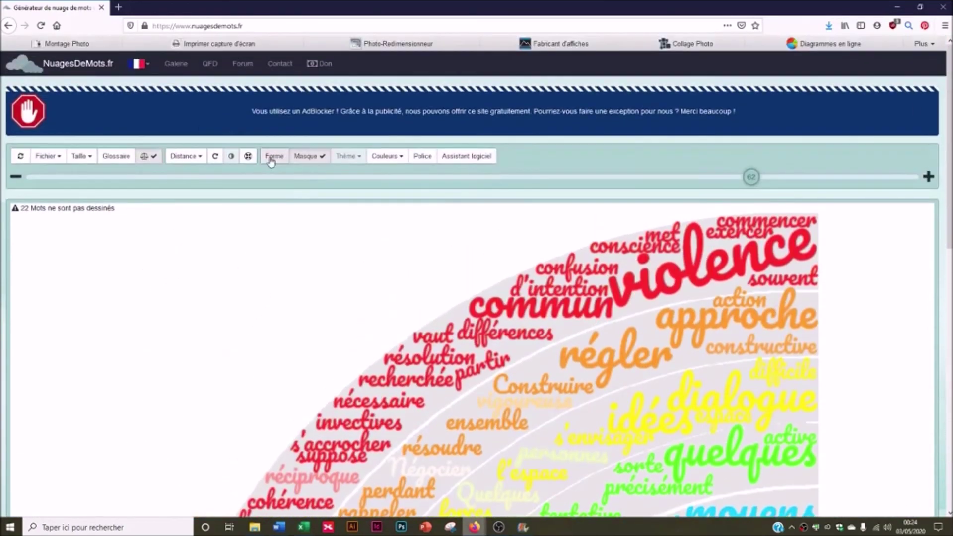
left_click(273, 157)
left_click(391, 96)
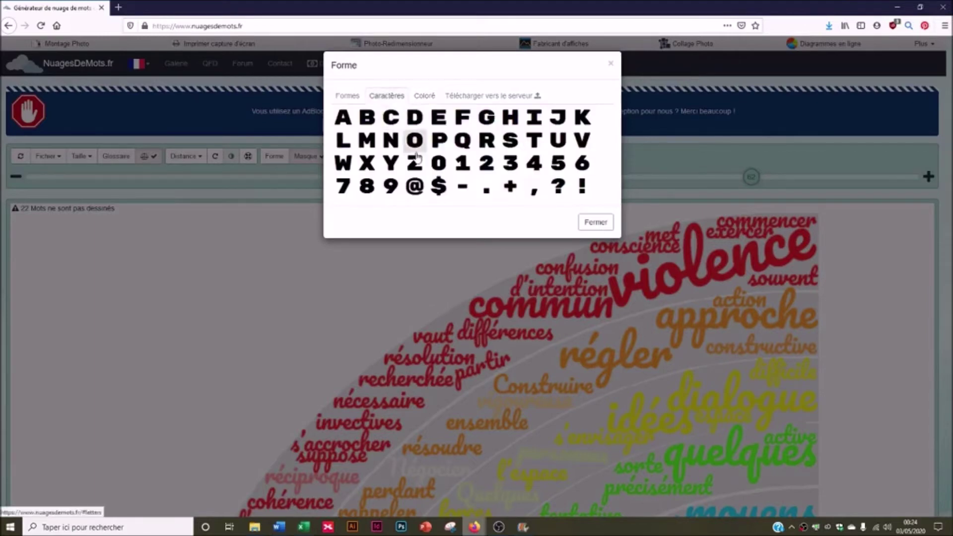
left_click(462, 117)
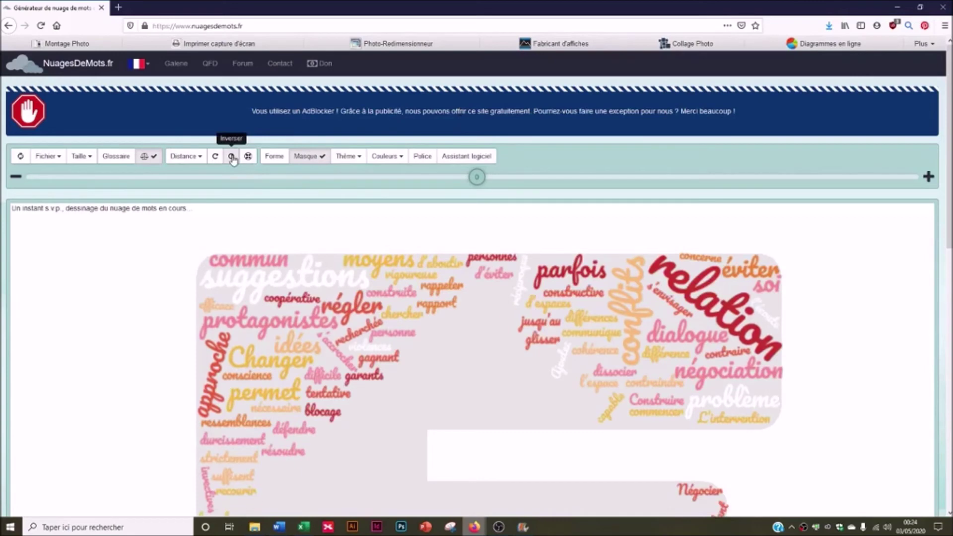
Invert the F-shaped cloud so words surround the letter, set the word size to 51, and look over the redrawn cloud.
left_click(232, 157)
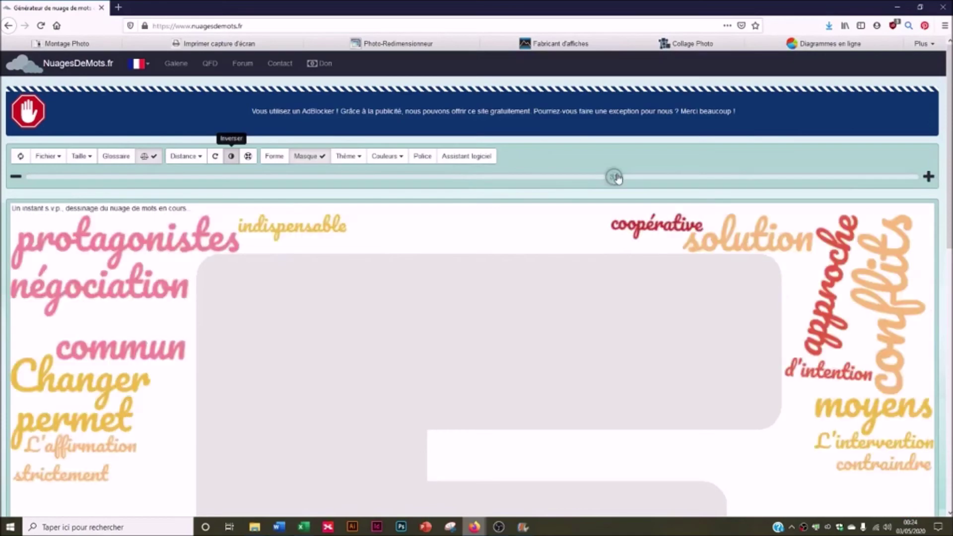
left_click_drag(614, 178, 702, 178)
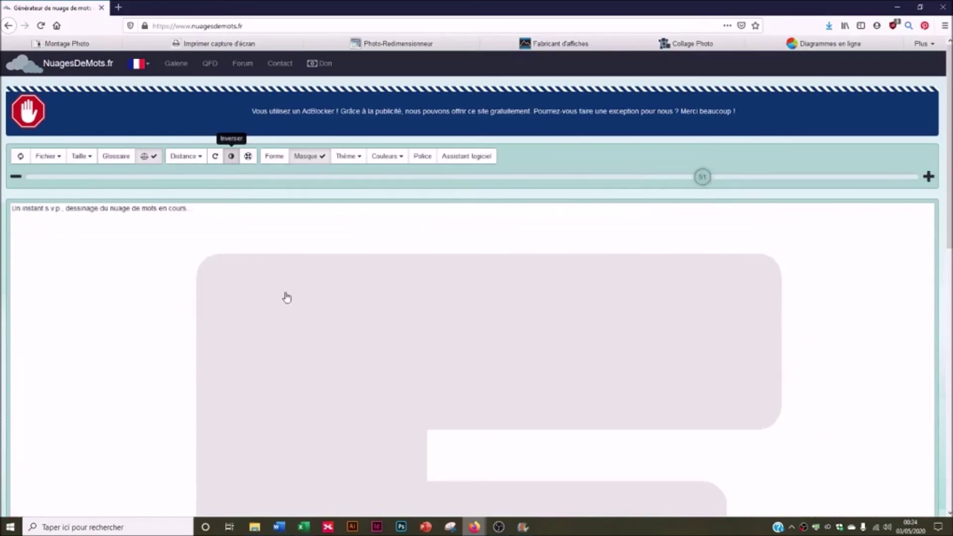
scroll(176, 308, "down", 8)
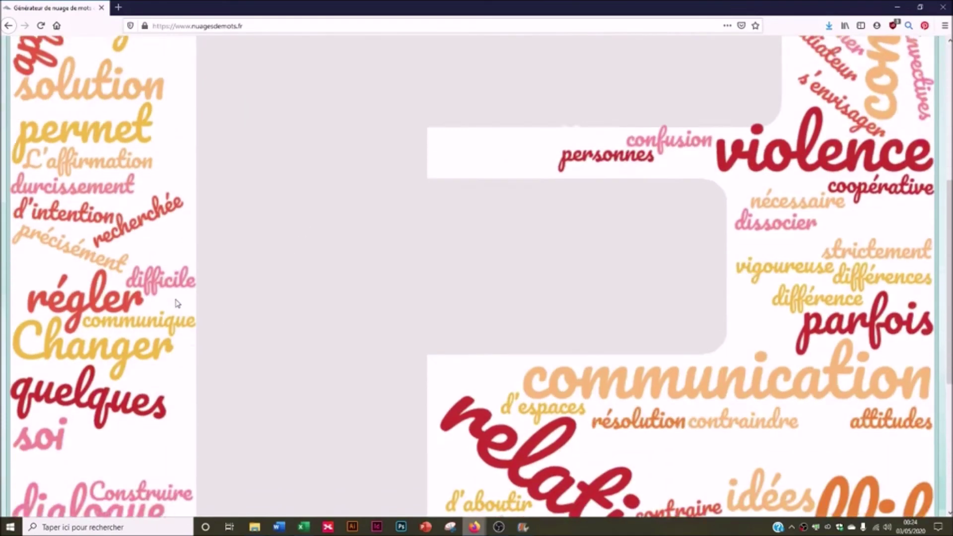
scroll(173, 257, "up", 8)
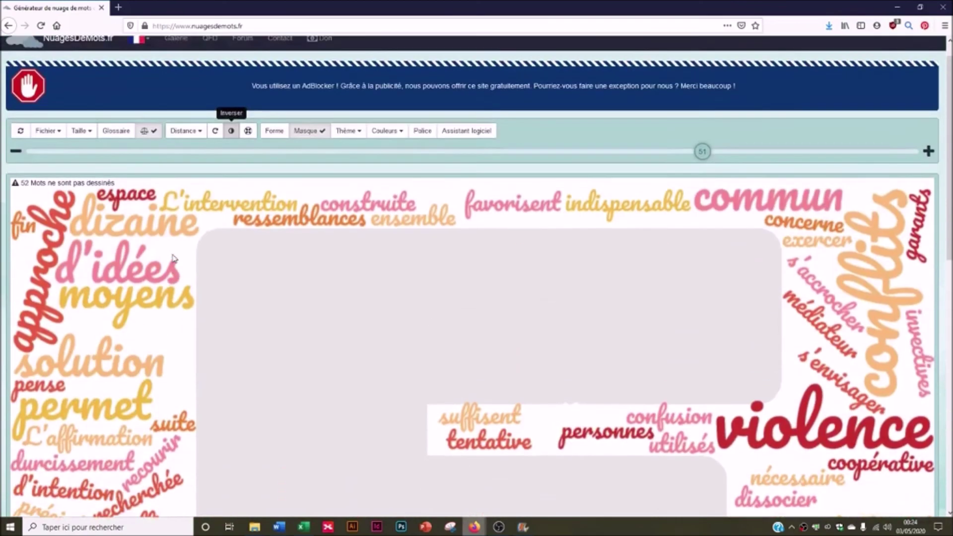
scroll(175, 255, "down", 7)
scroll(173, 255, "up", 7)
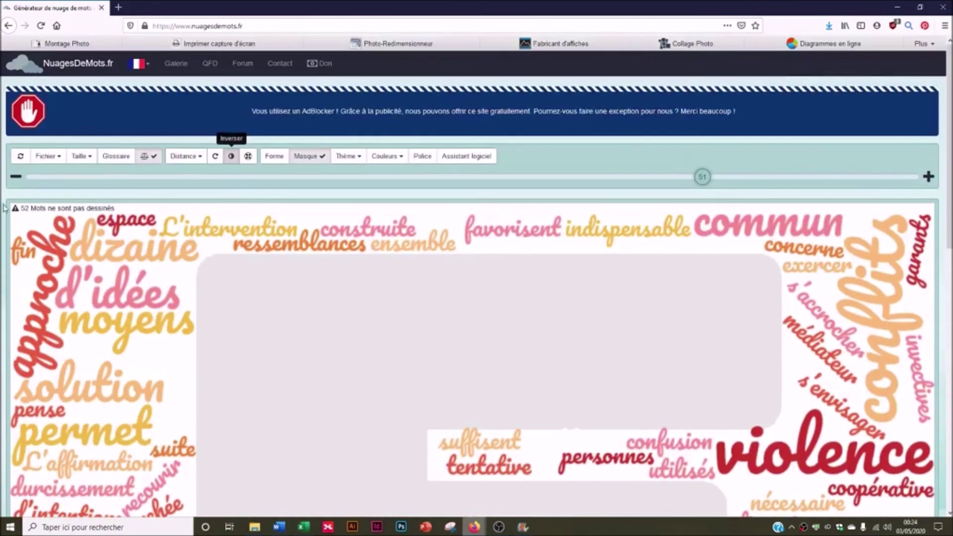
Generate the inverted cloud as an HD JPG image named wordcloud and start its download.
left_click(46, 156)
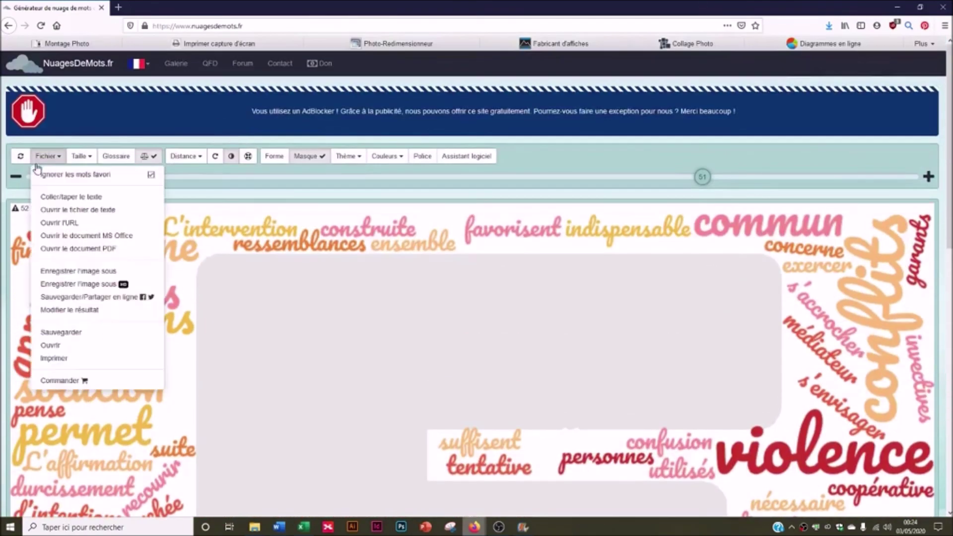
left_click(88, 285)
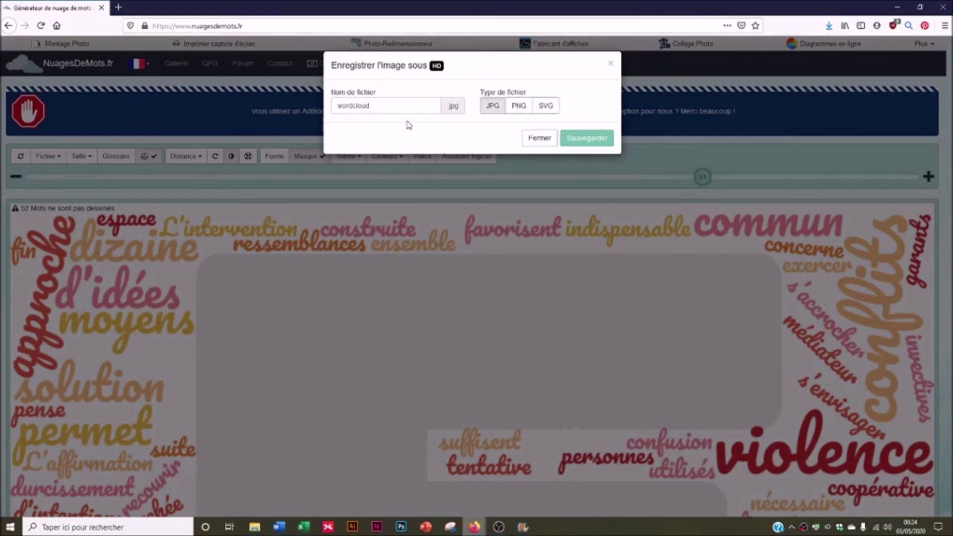
left_click(586, 139)
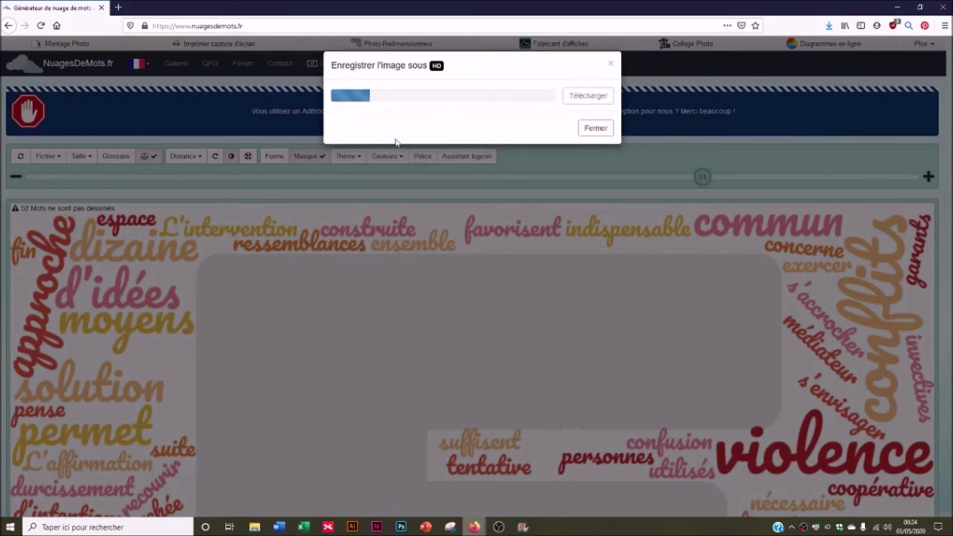
mouse_move(255, 527)
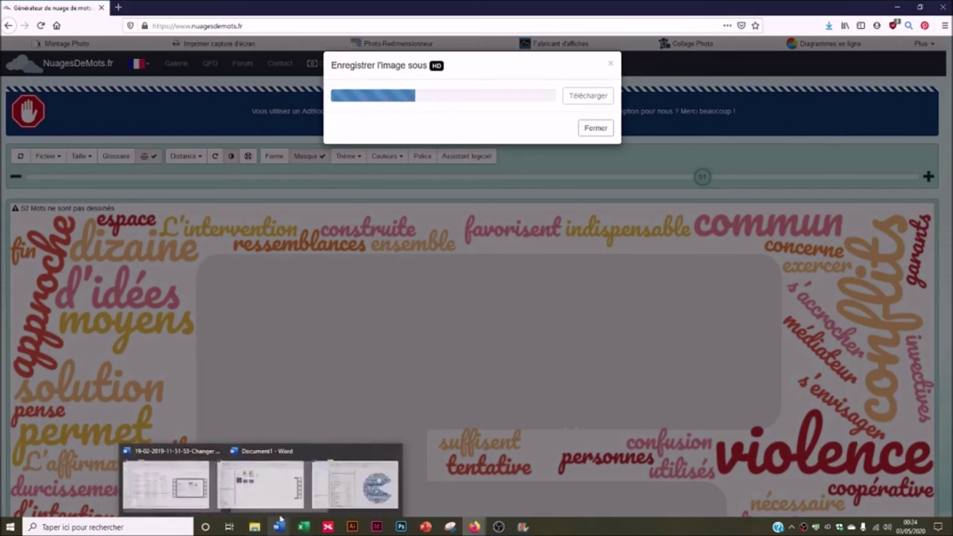
left_click(587, 95)
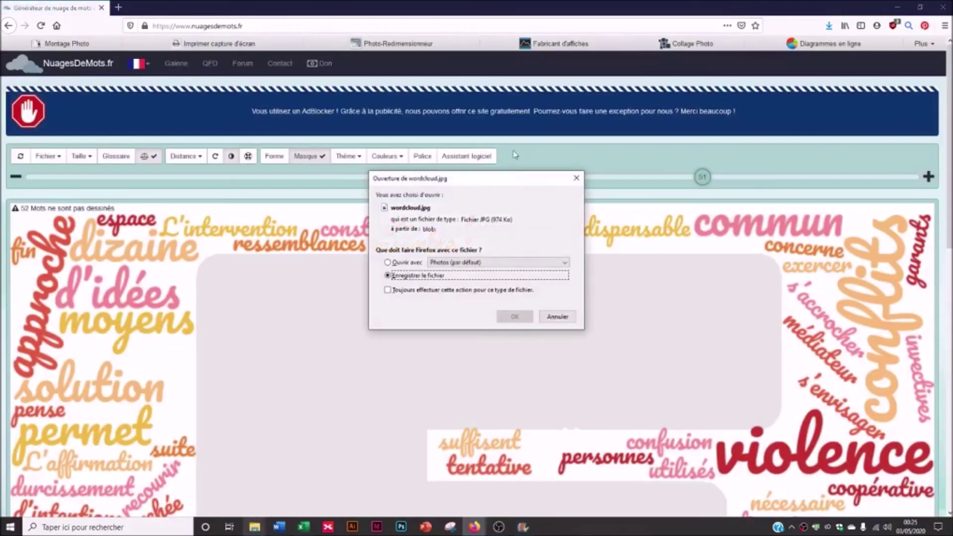
Open the downloaded wordcloud.jpg in Photos, view it, and put the viewer window away.
left_click(408, 264)
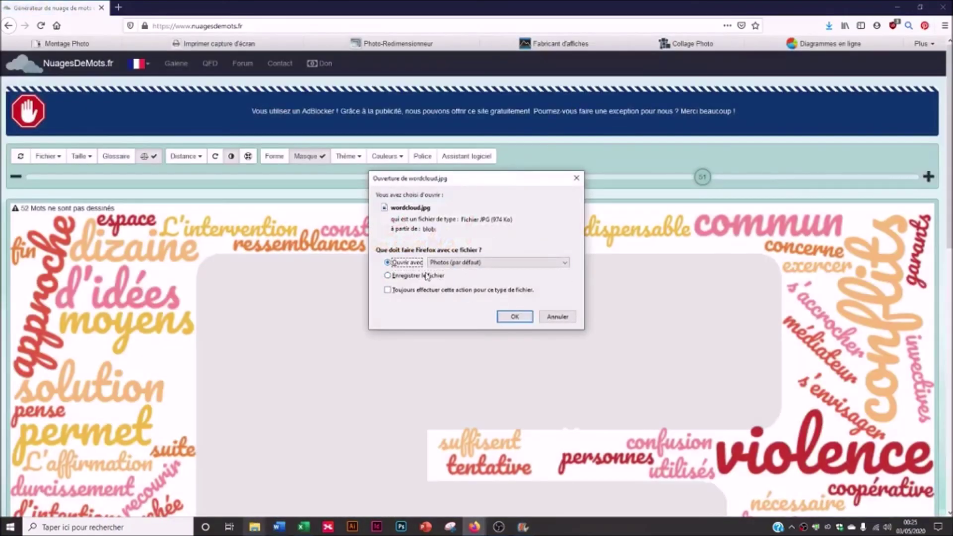
left_click(518, 319)
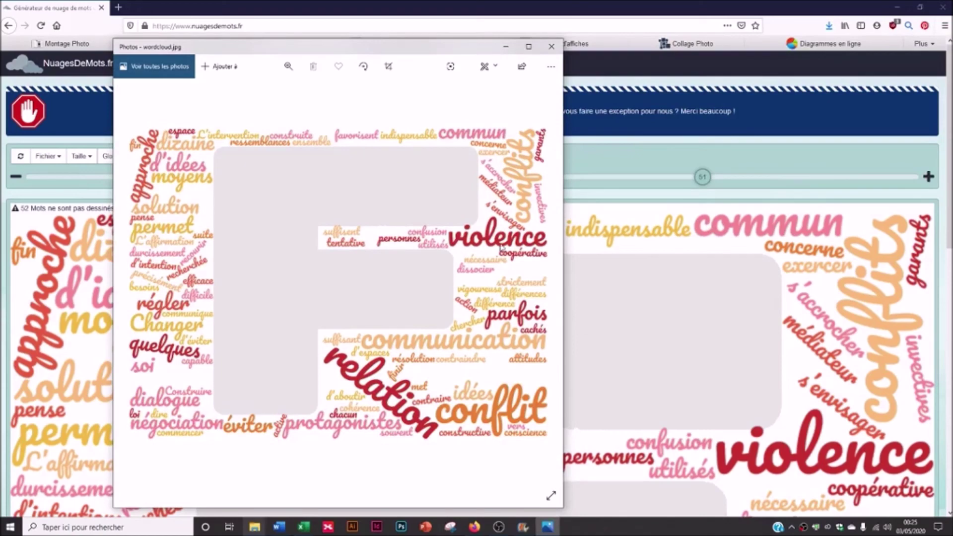
left_click(514, 48)
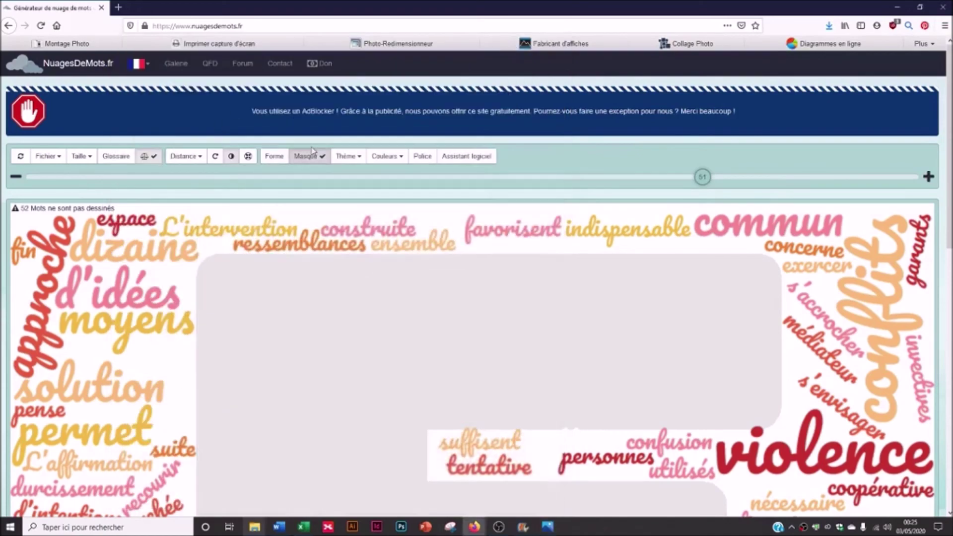
Turn off the inversion so words fill the letter F, and randomize the word layout.
left_click(230, 156)
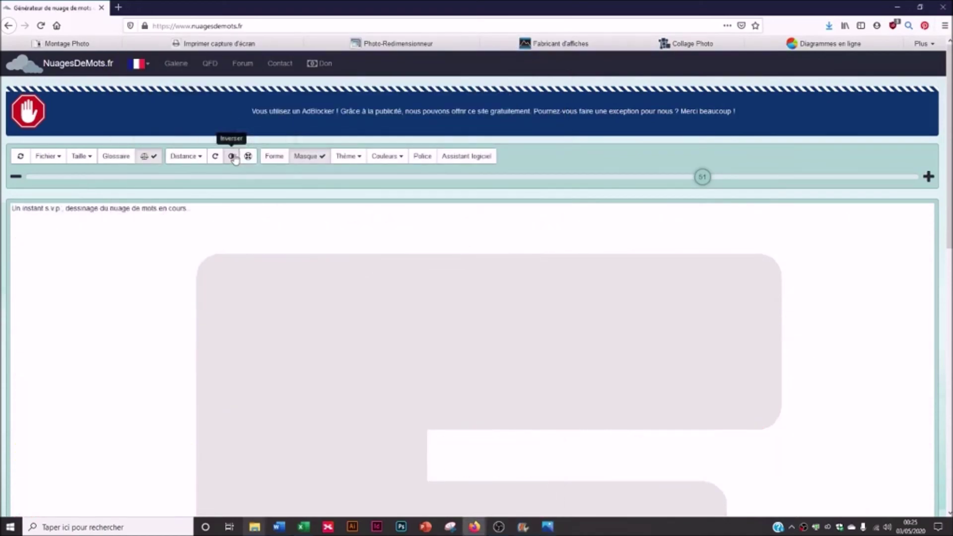
left_click(20, 157)
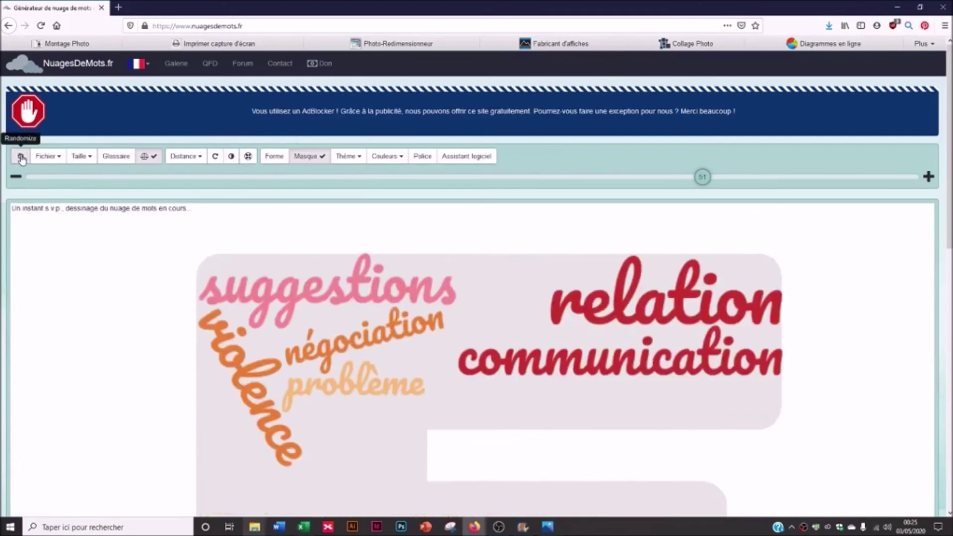
Export the filled F cloud as an HD JPG image named wordcloud and open the download in Photos.
left_click(46, 158)
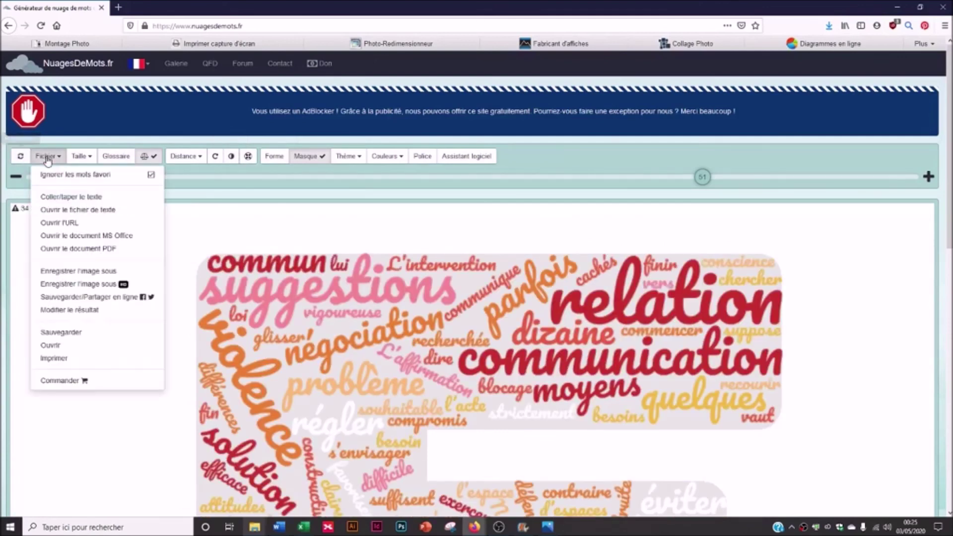
left_click(68, 283)
left_click(589, 139)
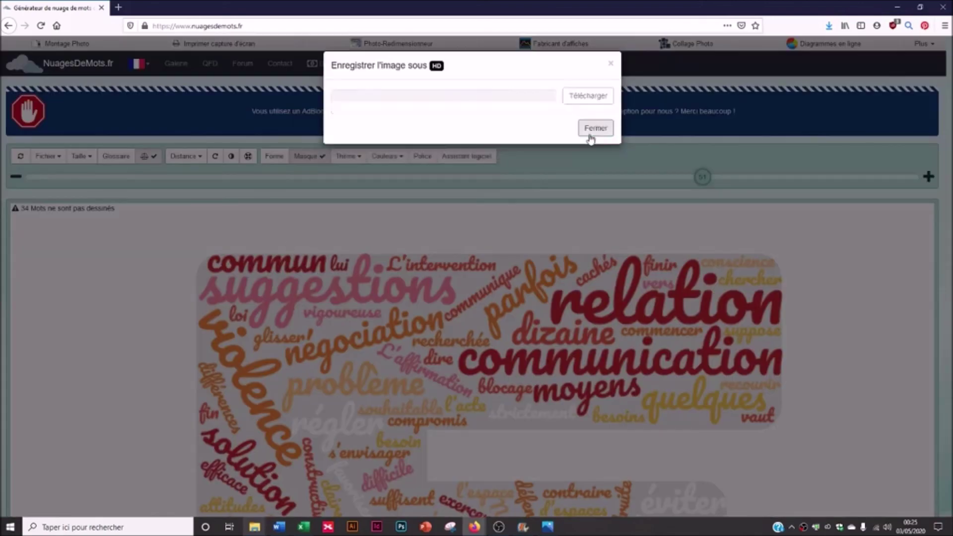
left_click(589, 97)
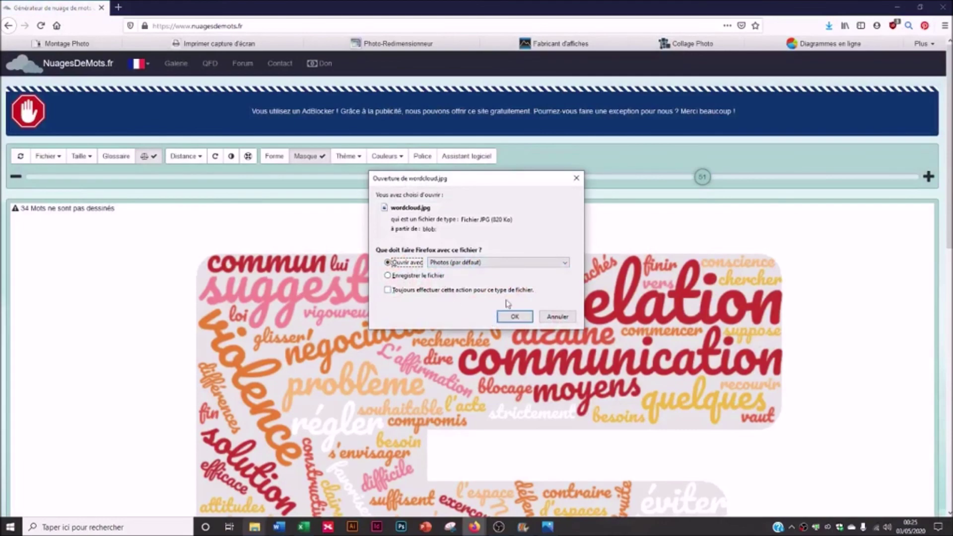
left_click(516, 318)
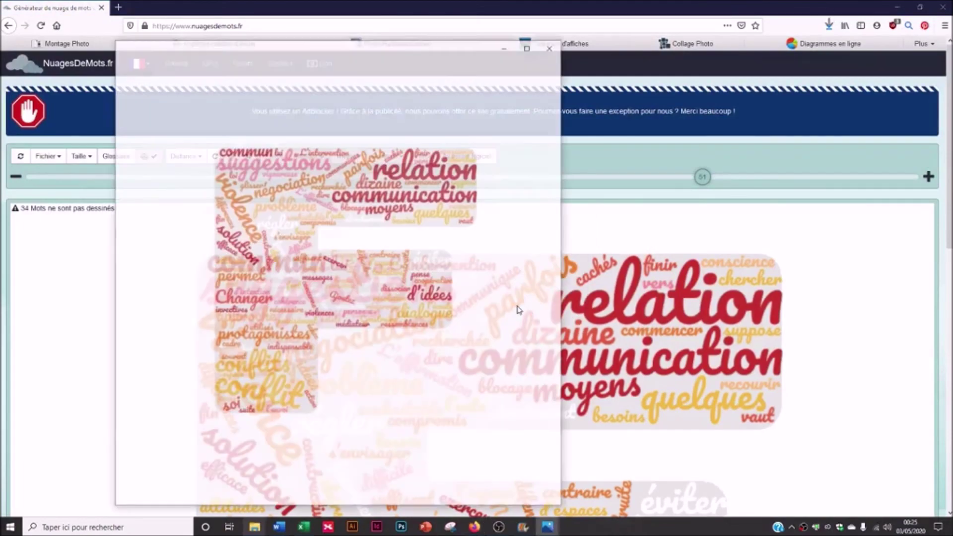